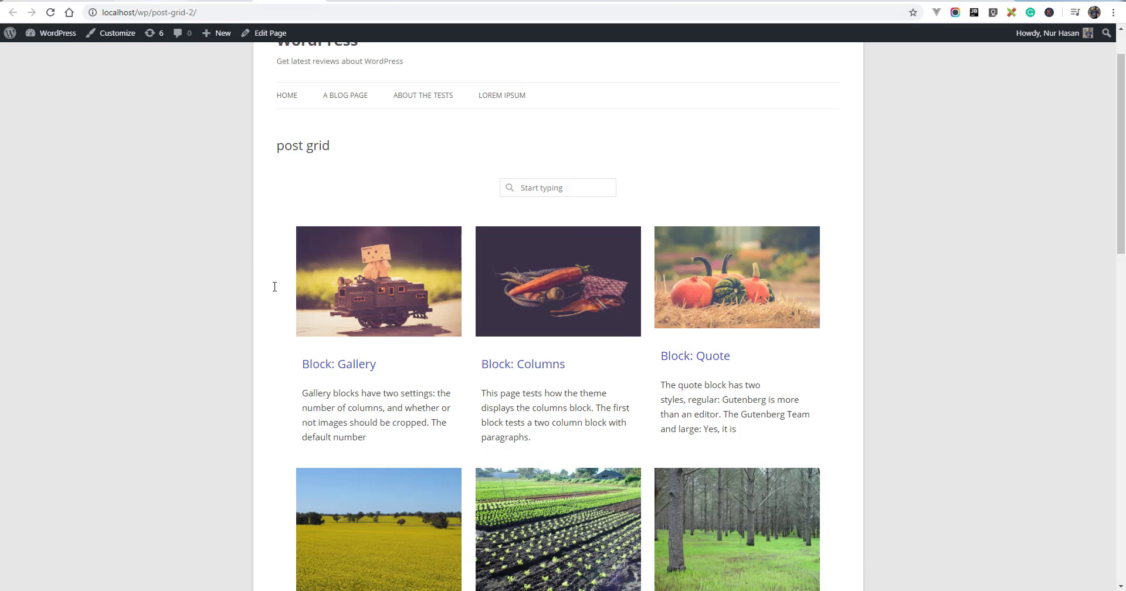
Open the Layouts (New) settings of Post Grid Old and open its selected Layout – Date for editing.
key(ctrl+shift+Tab)
click(169, 336)
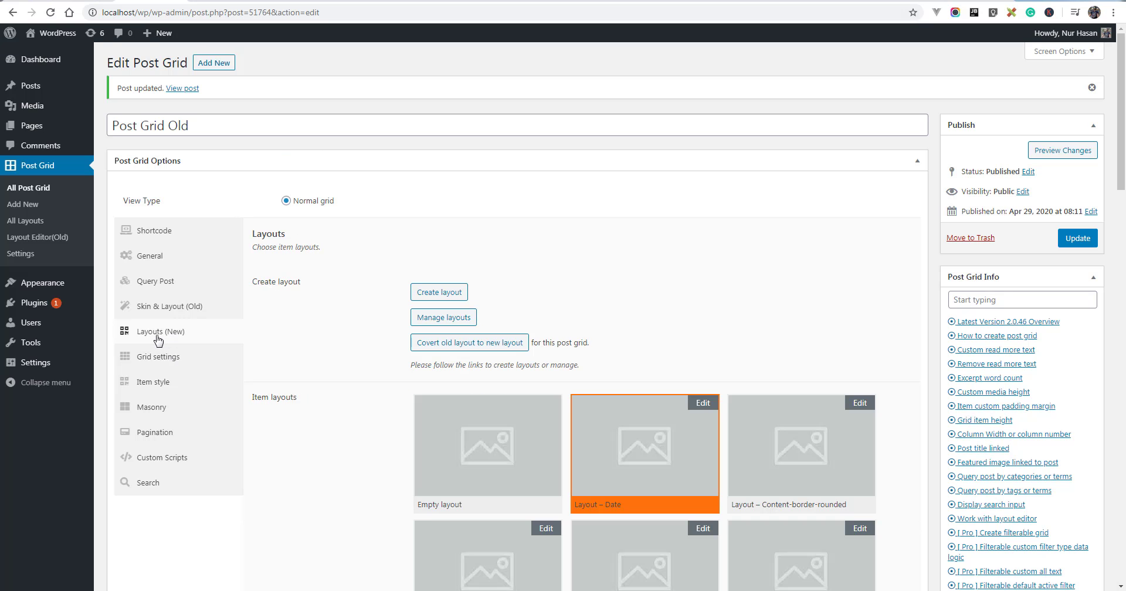
scroll(579, 392, down, 1)
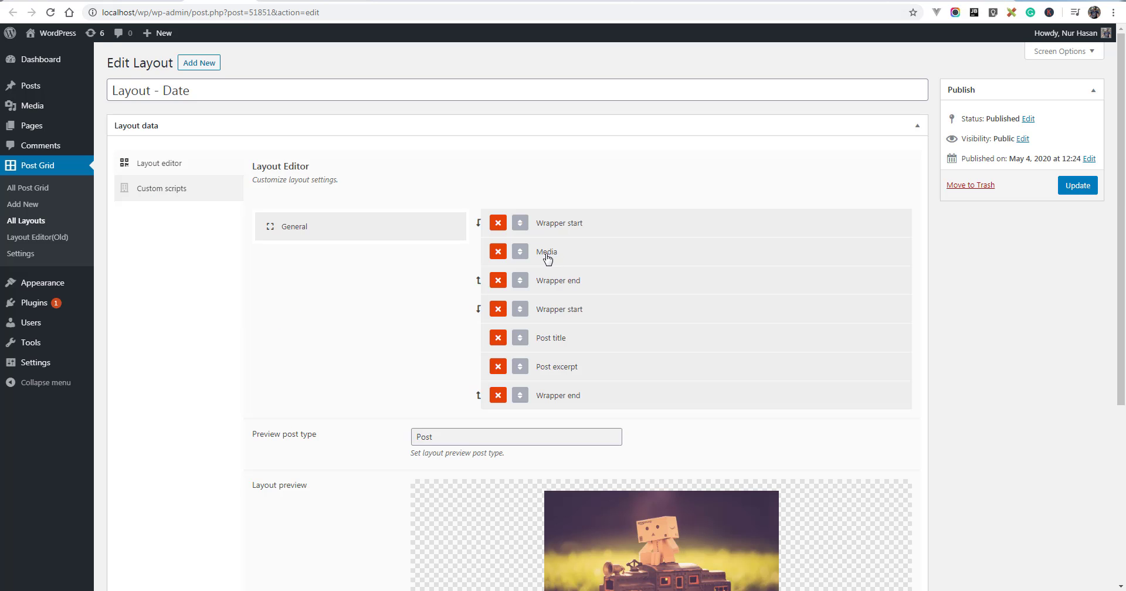
Examine the layout's Media element settings, including media source, media height, margin, padding and custom CSS.
click(546, 252)
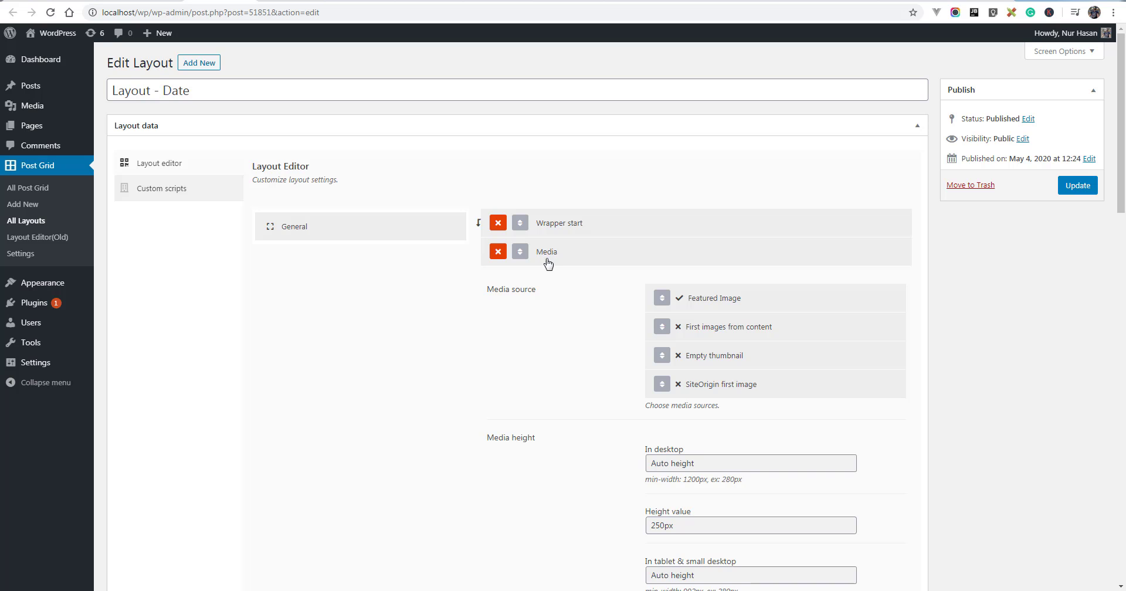
scroll(558, 309, down, 2)
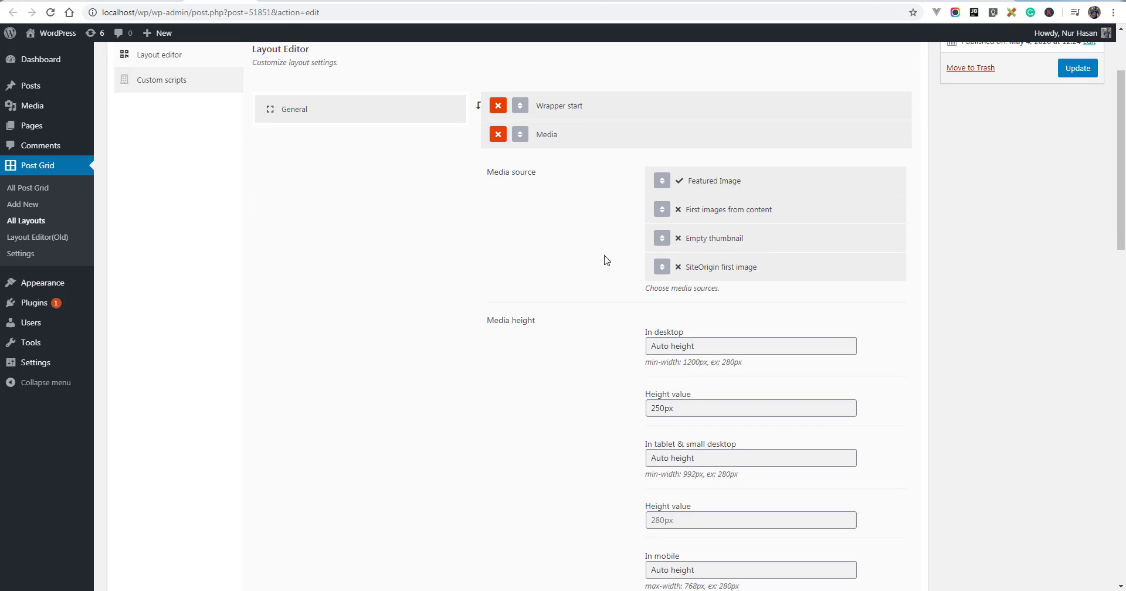
scroll(603, 329, down, 7)
scroll(601, 330, up, 9)
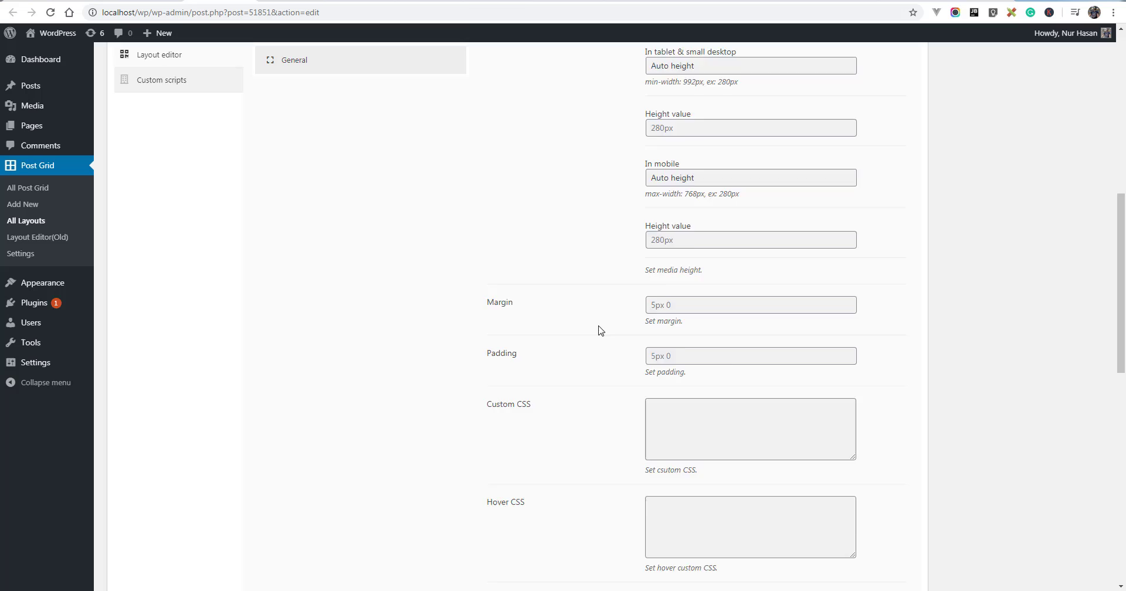
click(545, 253)
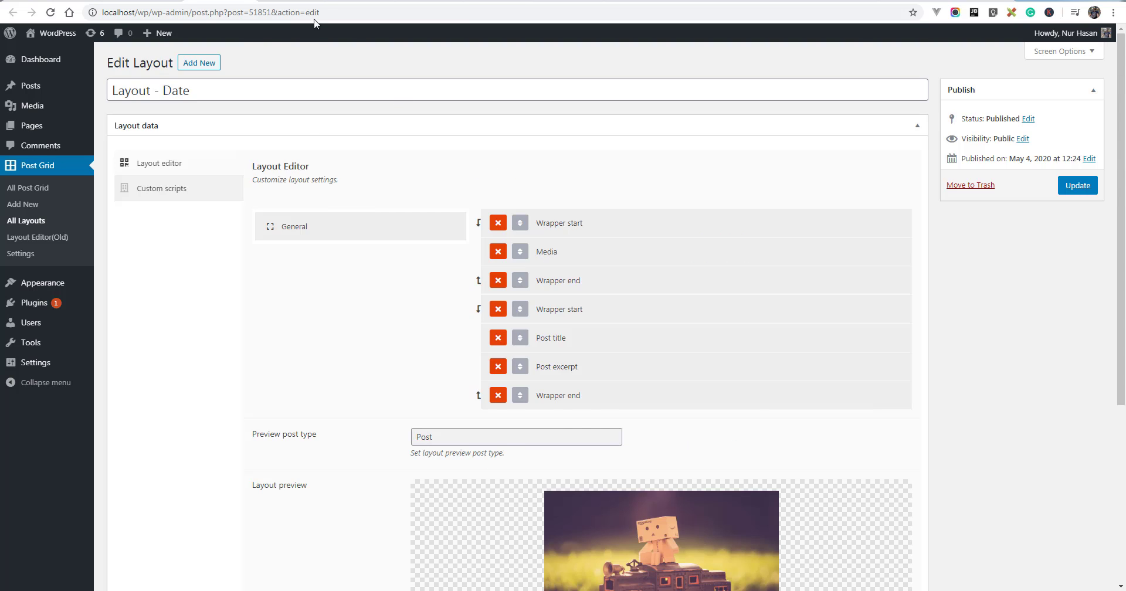
View the post grid page, and look through the General elements available in the Layout – Date editor.
click(292, 2)
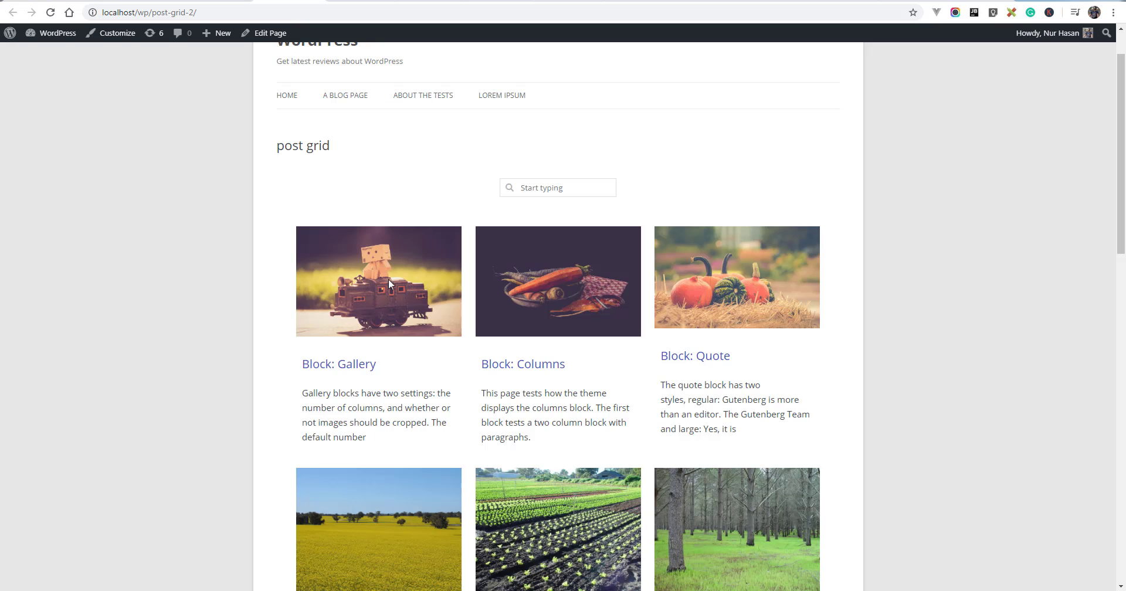
key(ctrl+shift+Tab)
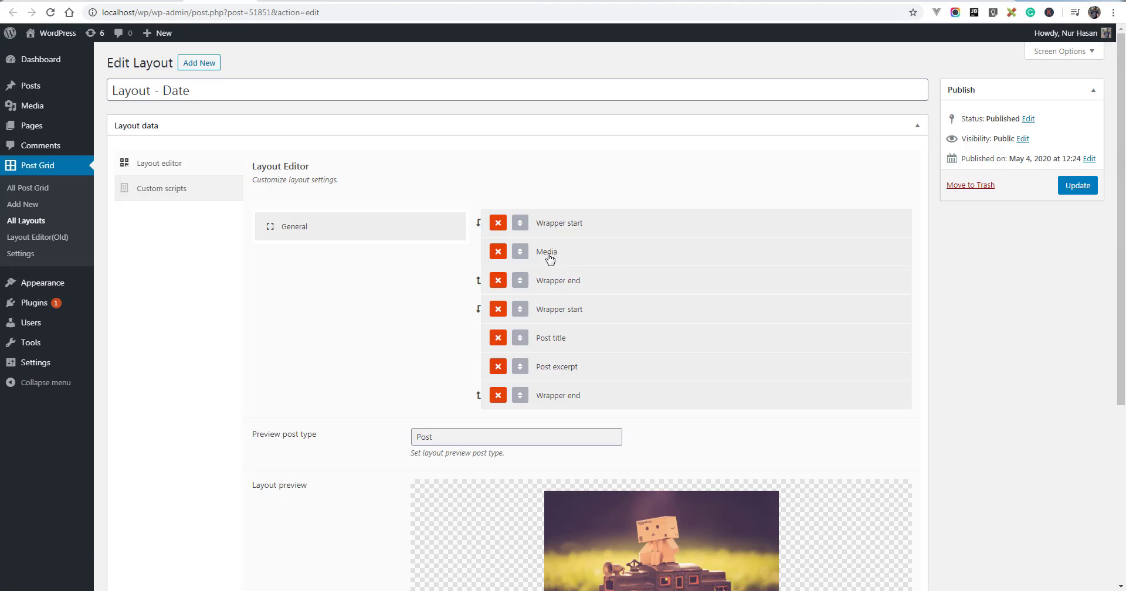
click(297, 230)
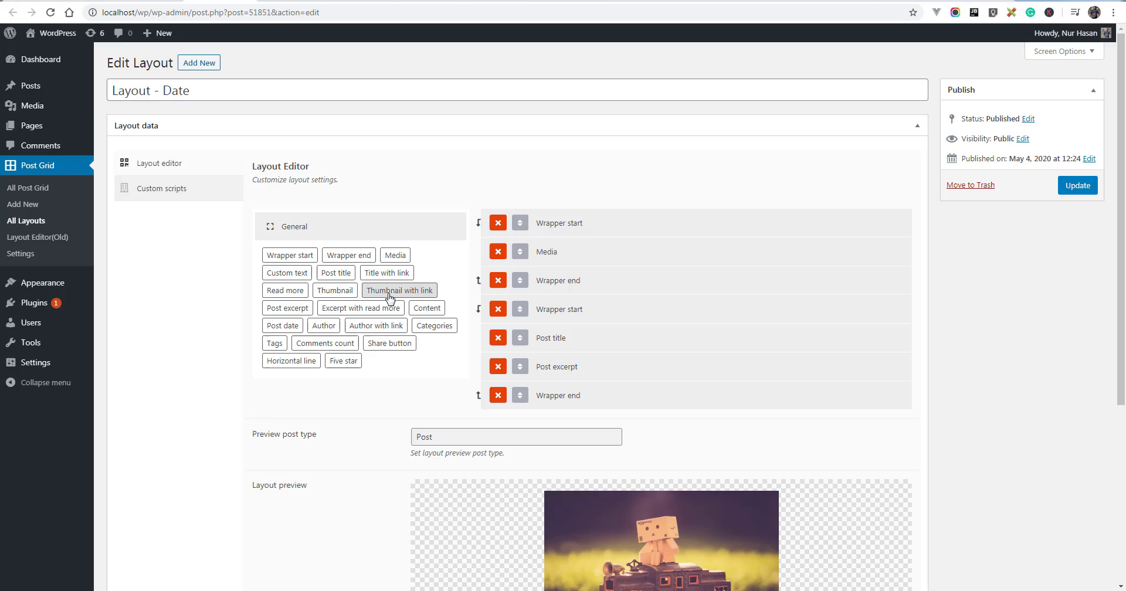
click(303, 234)
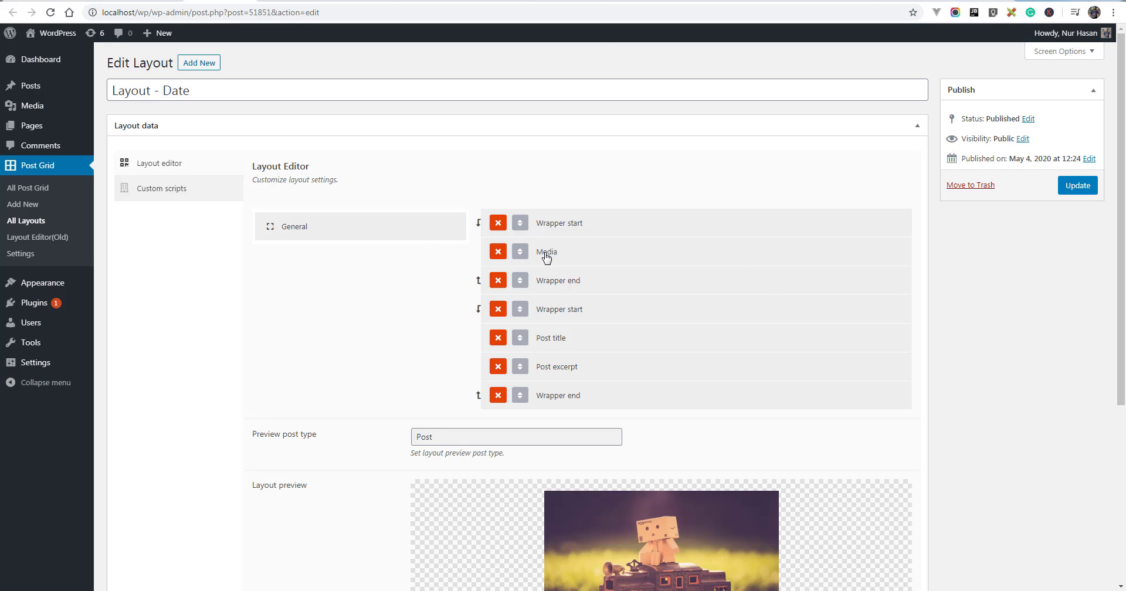
Expand the Featured Image source of the Media element and review its image size options.
click(545, 256)
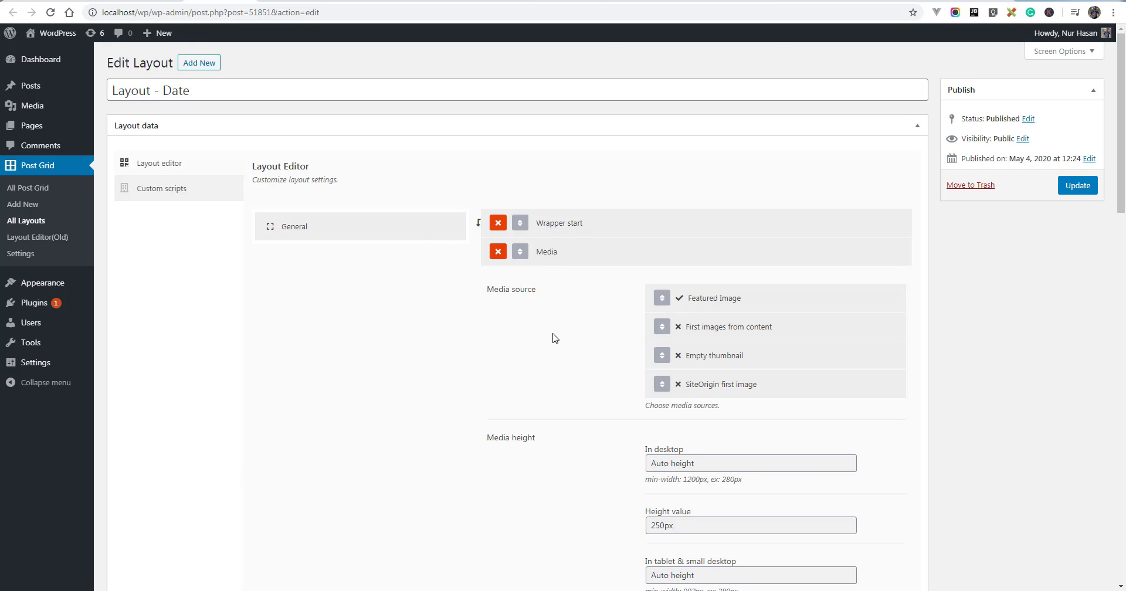
scroll(554, 334, down, 2)
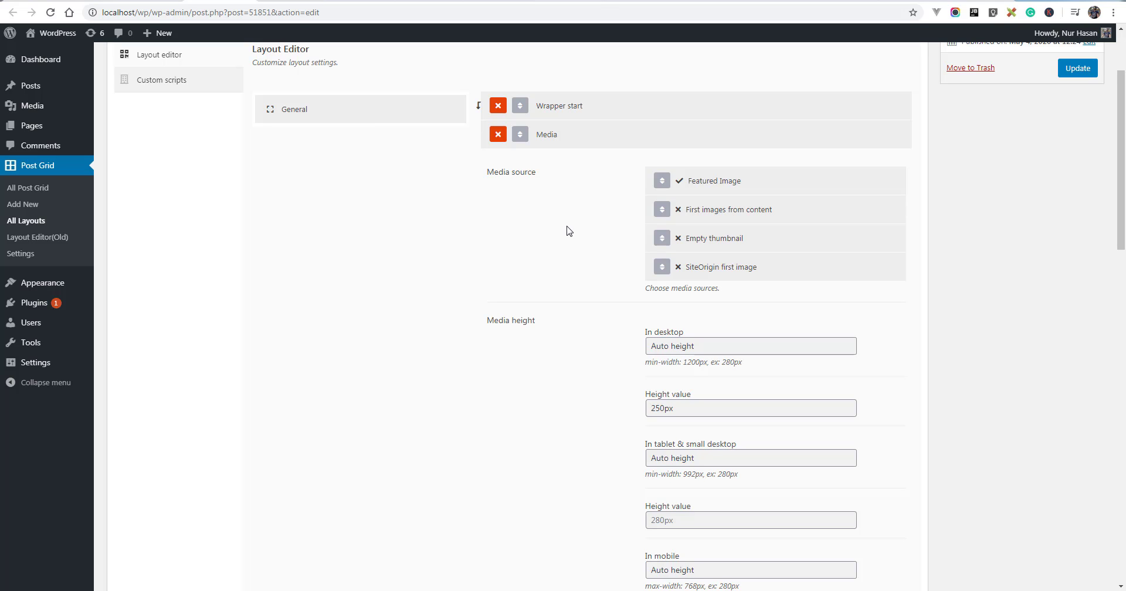
click(705, 186)
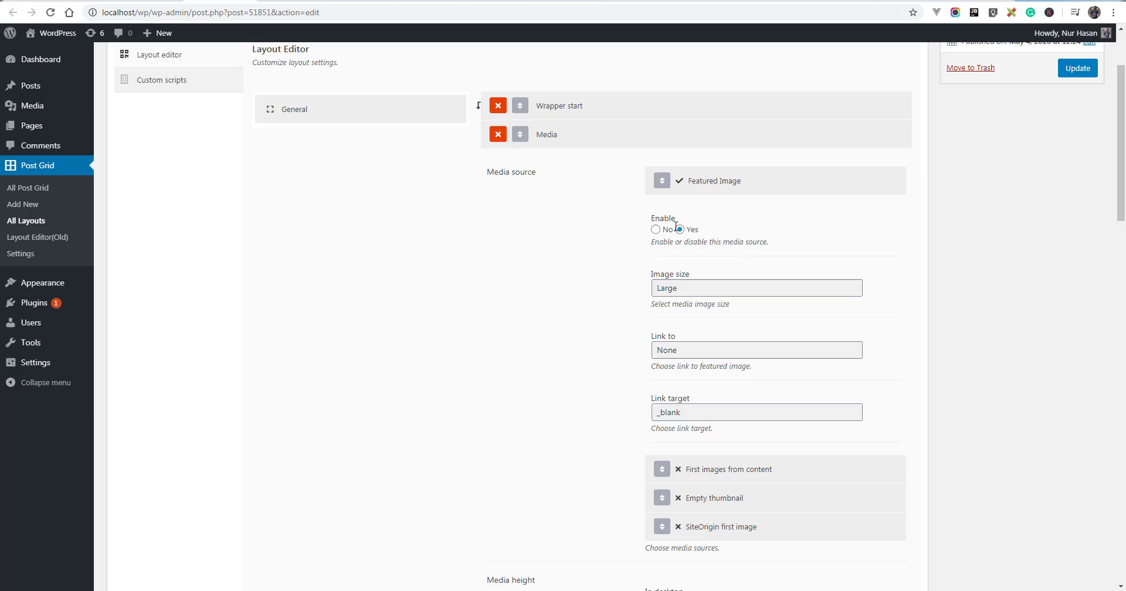
click(681, 292)
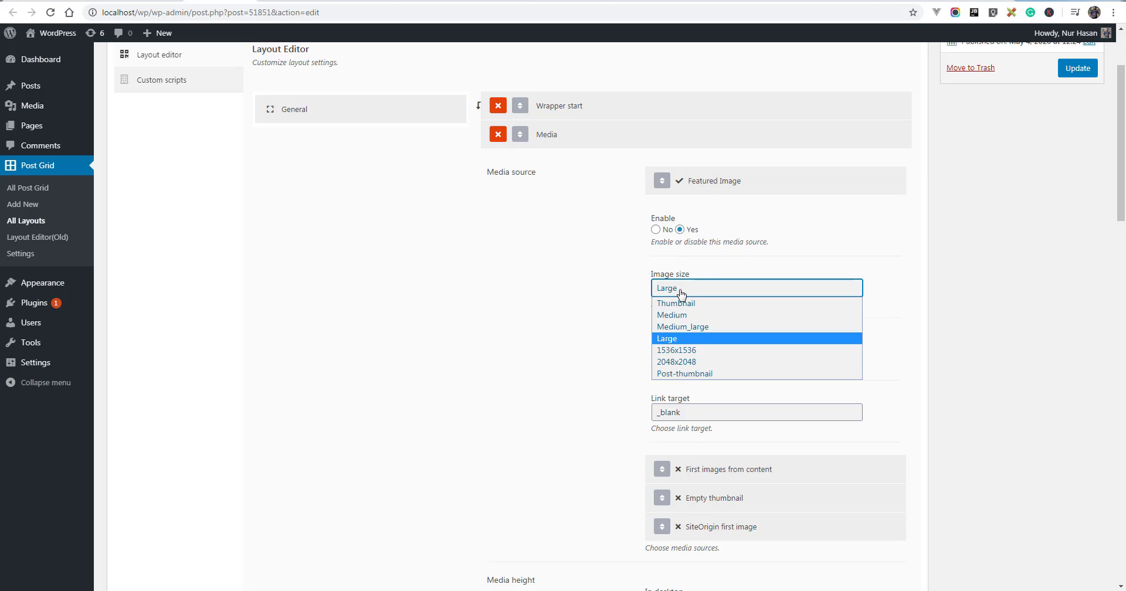
click(608, 319)
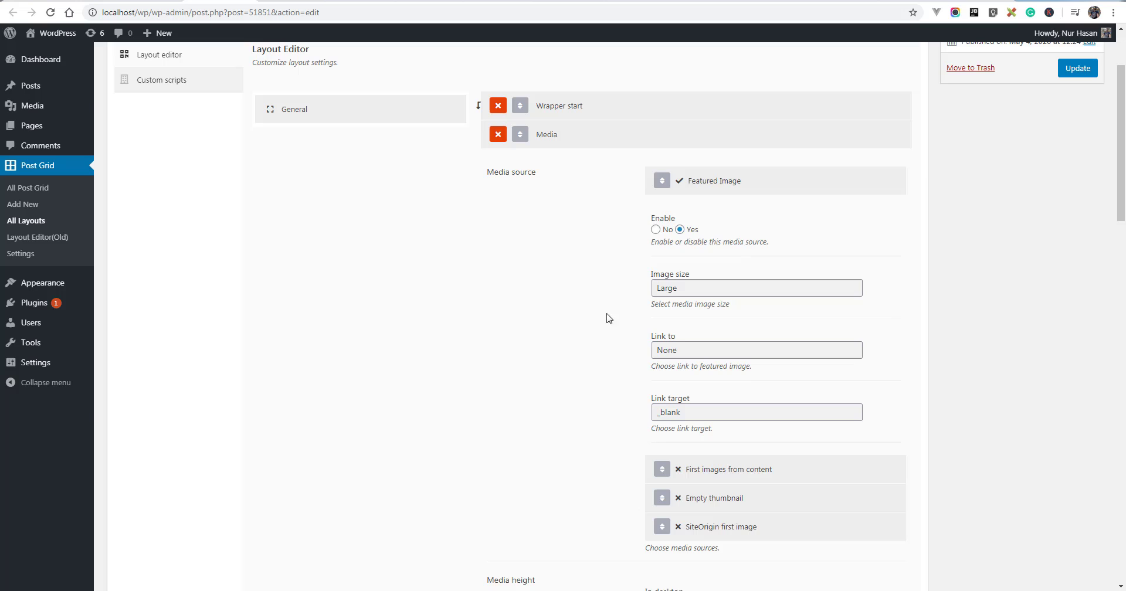
Set the featured image's Link to option to Post link and update the layout.
click(674, 356)
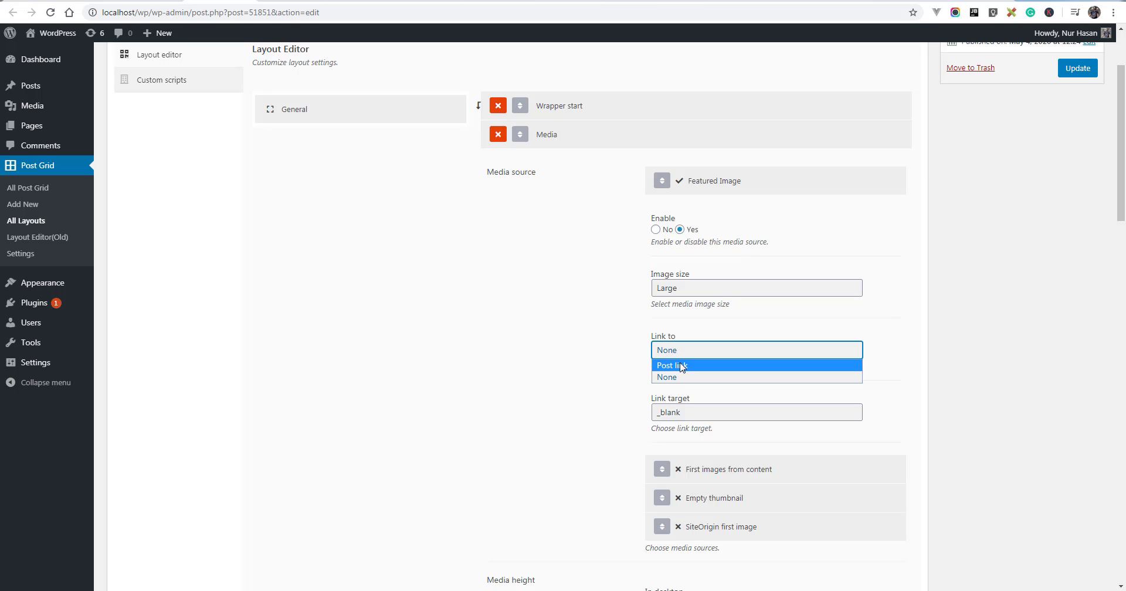
click(675, 368)
click(683, 354)
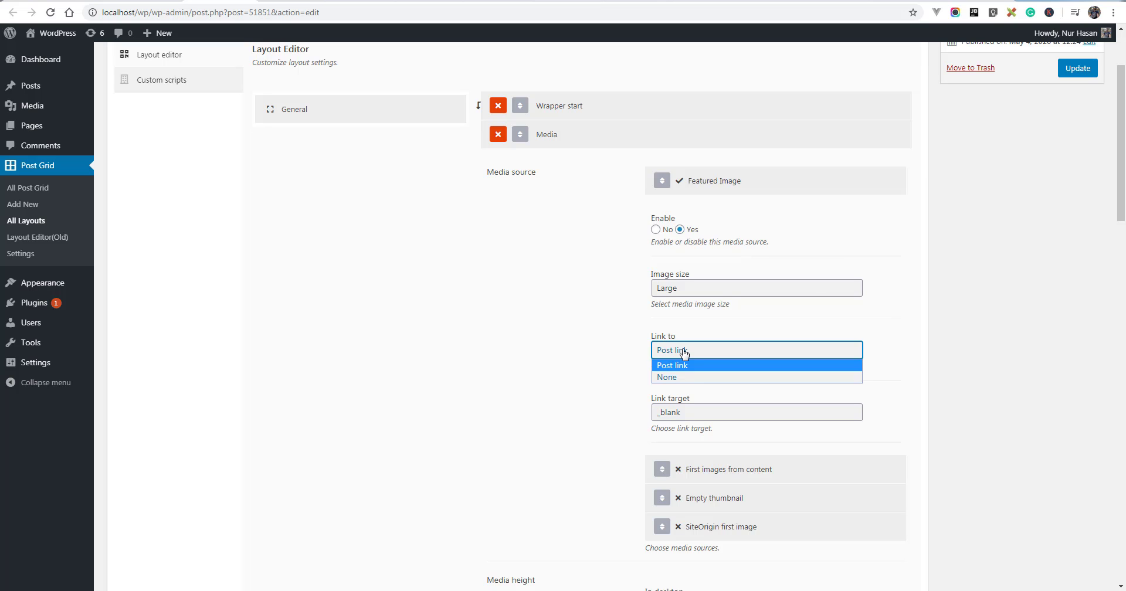
click(666, 365)
click(695, 418)
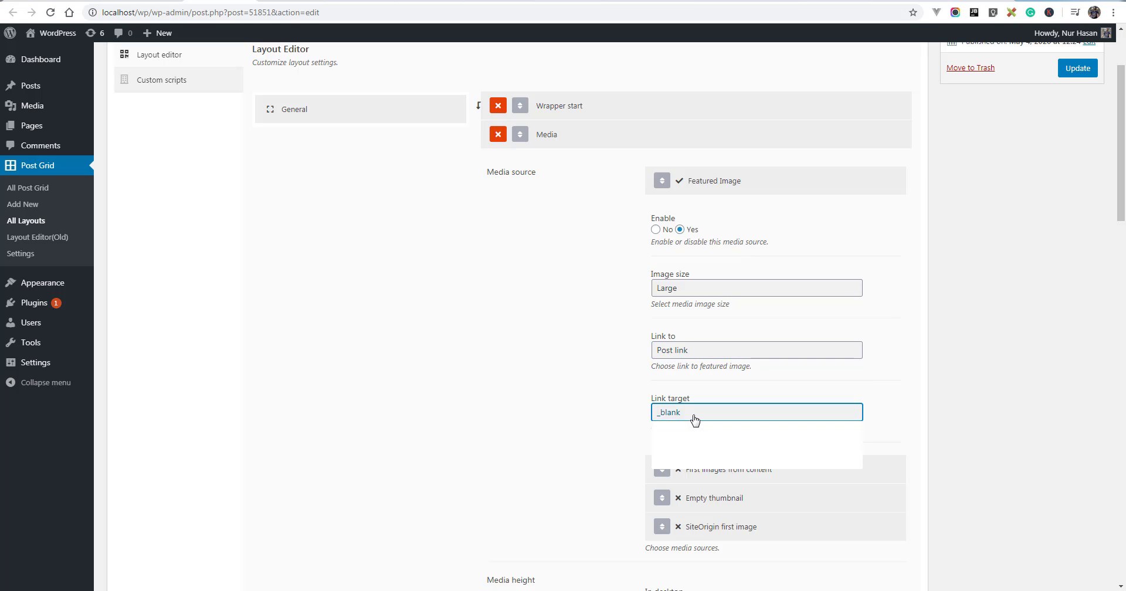
click(593, 422)
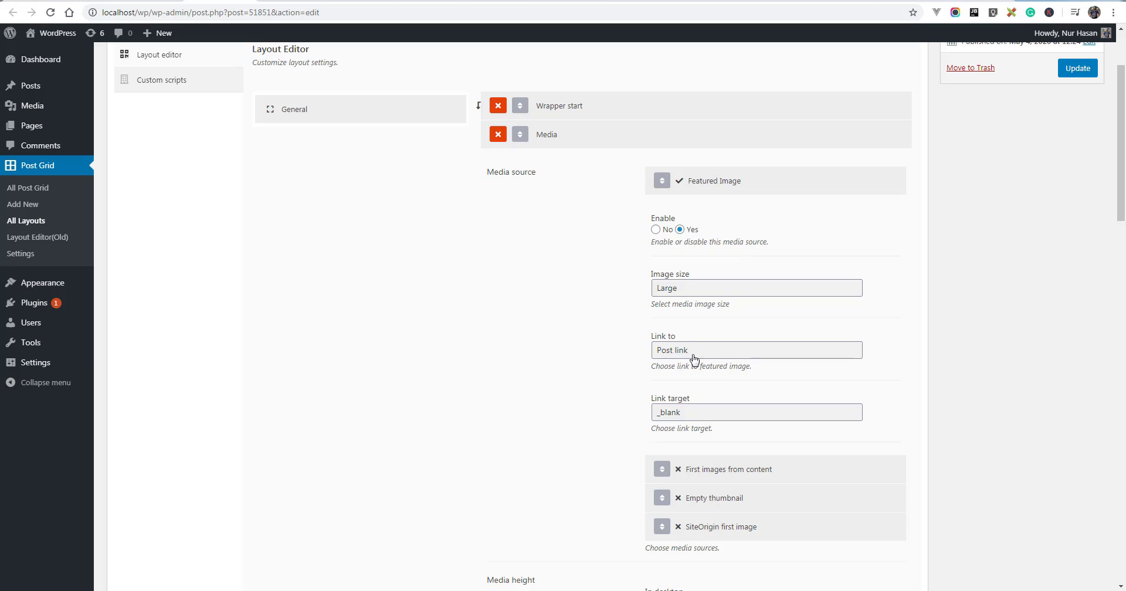
click(1077, 72)
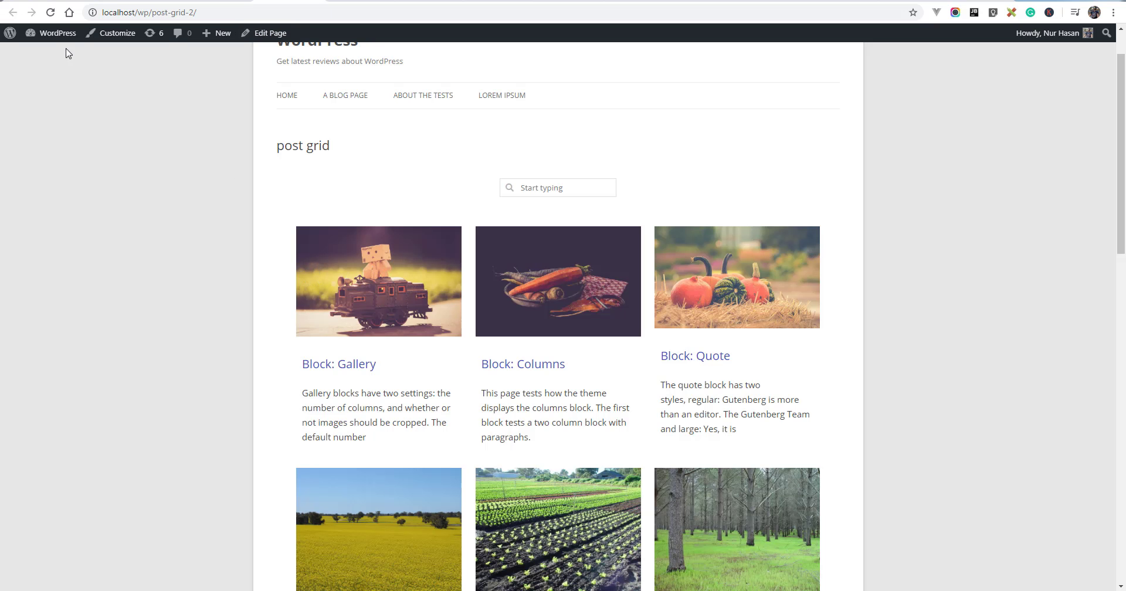
Reload the post grid page and test the image link by opening the Block: Gallery post.
click(51, 12)
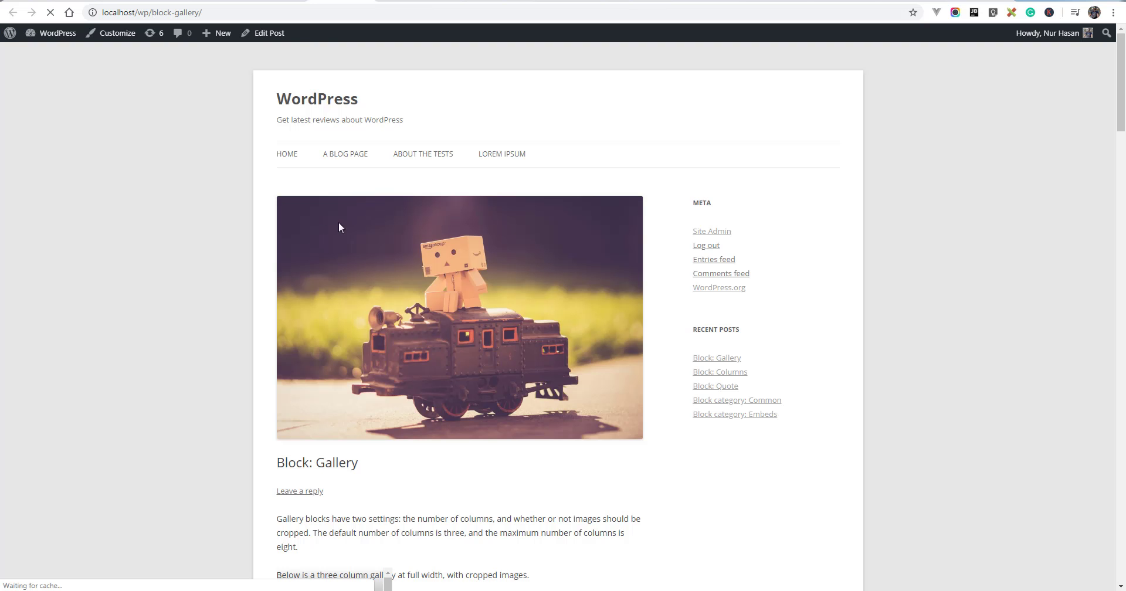
scroll(374, 336, down, 10)
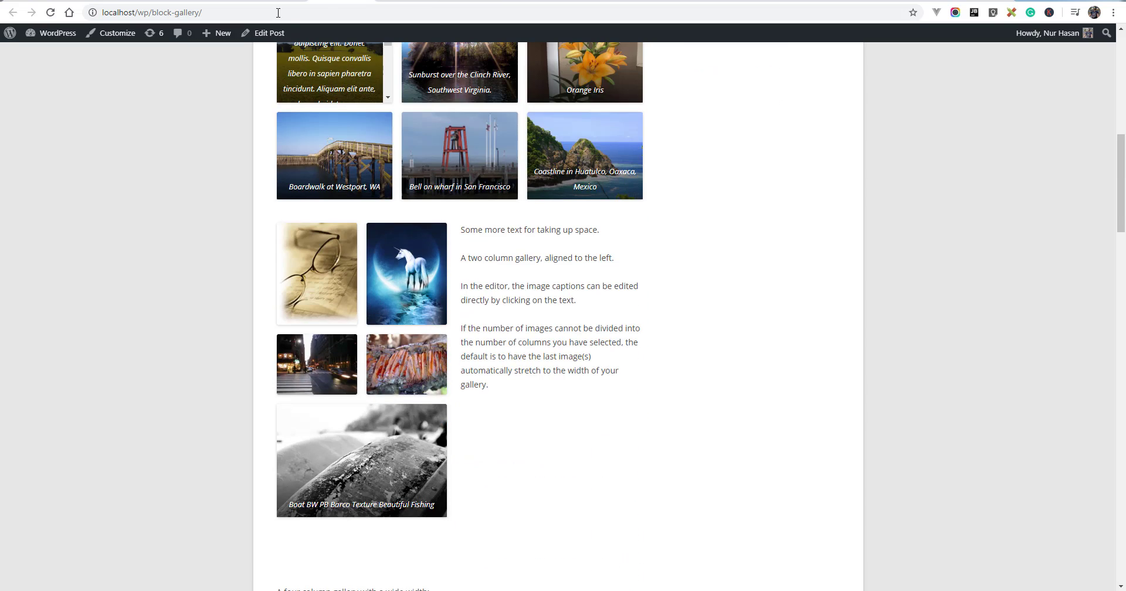
key(alt+Left)
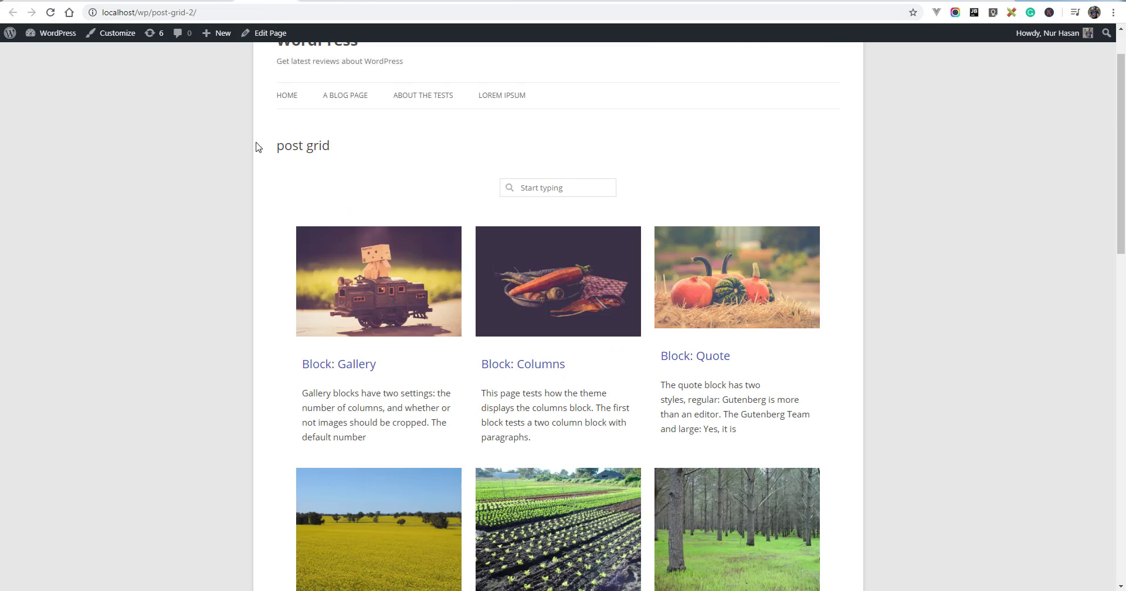
Set the Media element's desktop media height to Fixed height in the Layout – Date editor.
click(204, 0)
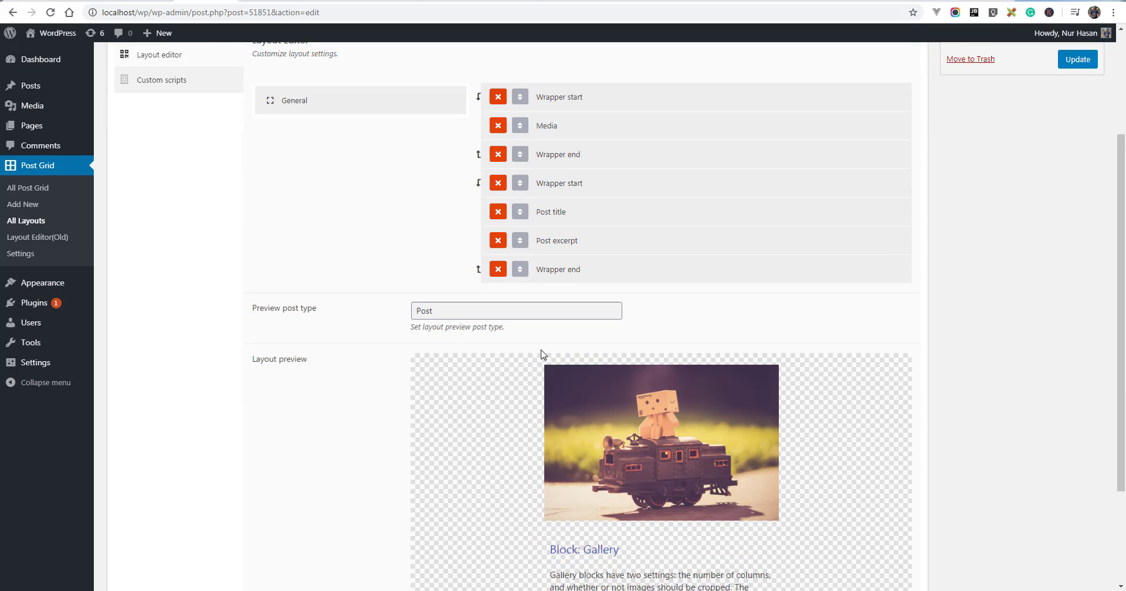
scroll(539, 340, down, 1)
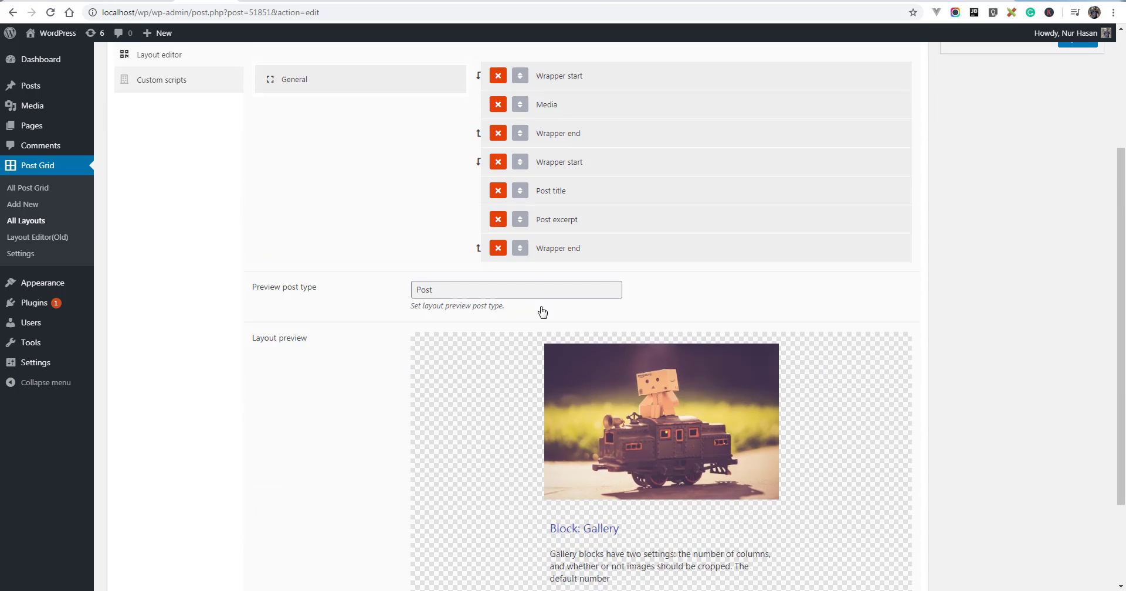
scroll(541, 312, up, 3)
click(546, 228)
scroll(522, 387, down, 3)
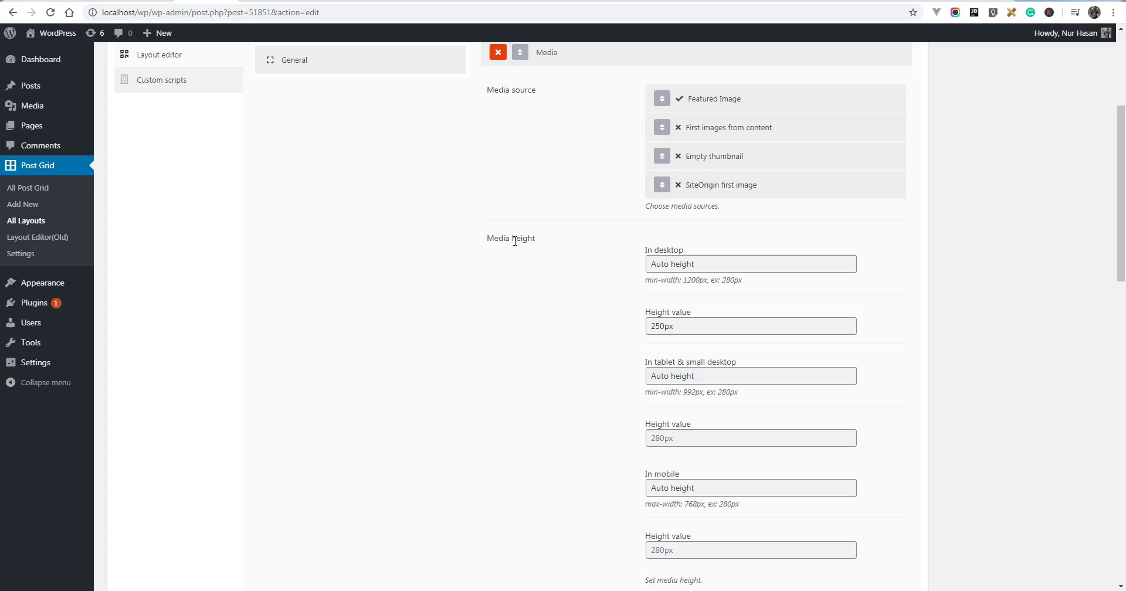
click(675, 265)
click(682, 292)
scroll(561, 340, up, 2)
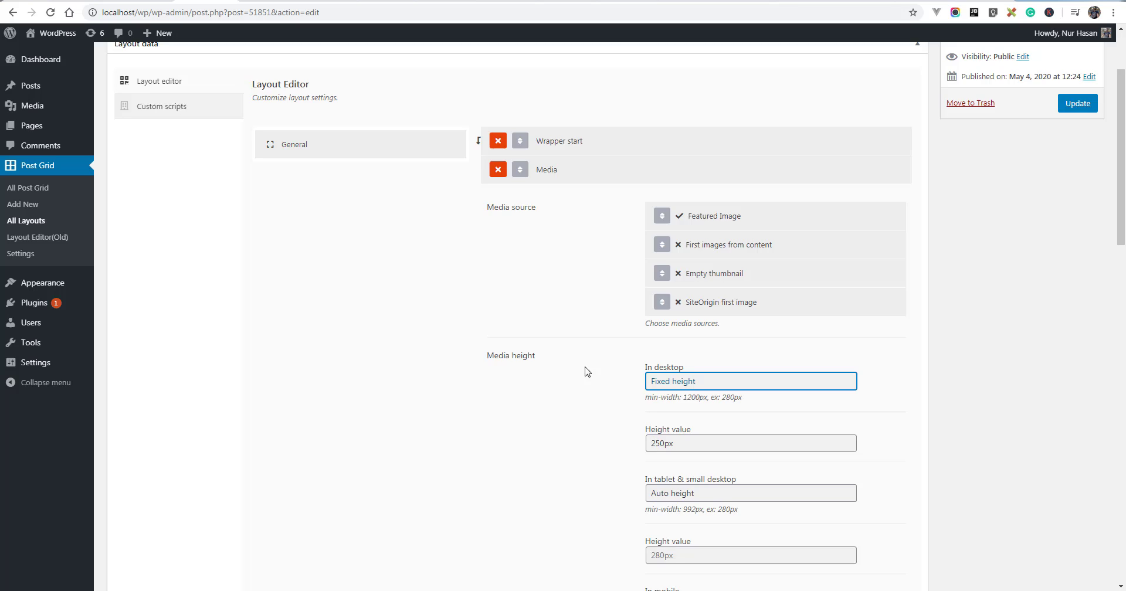
scroll(586, 371, down, 3)
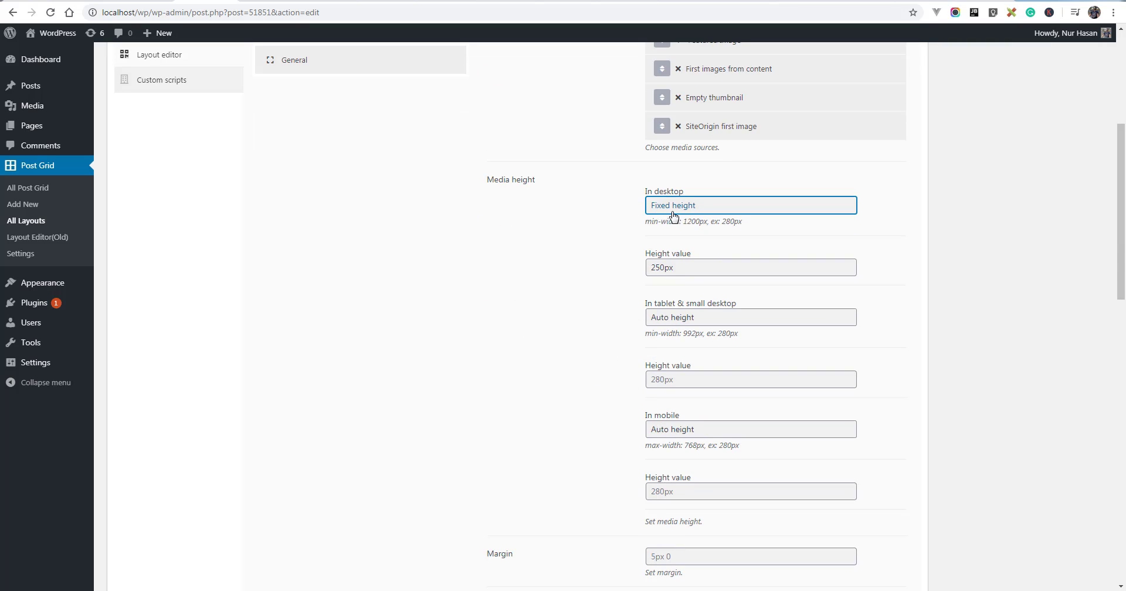
scroll(629, 265, up, 1)
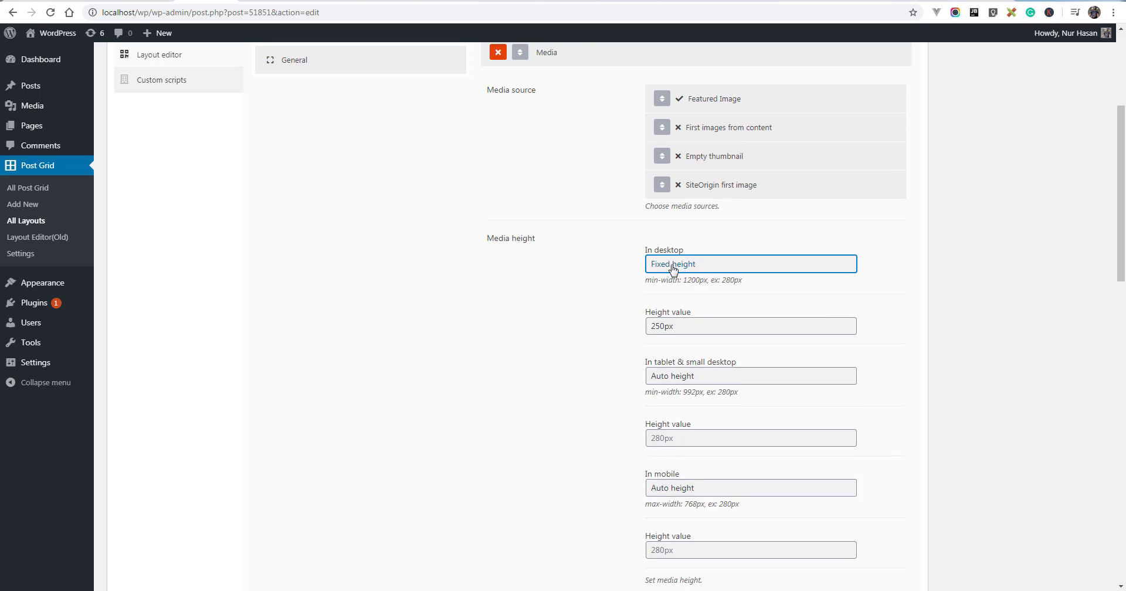
Update the layout and reload the post grid page to check the image height.
click(661, 325)
scroll(593, 345, up, 4)
click(1079, 221)
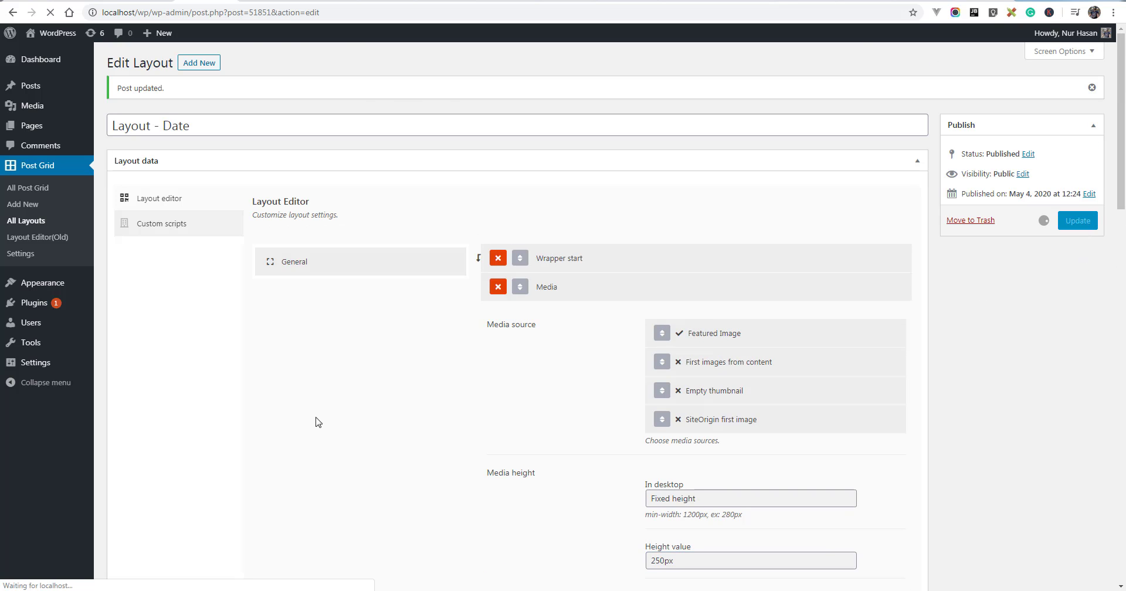
click(267, 2)
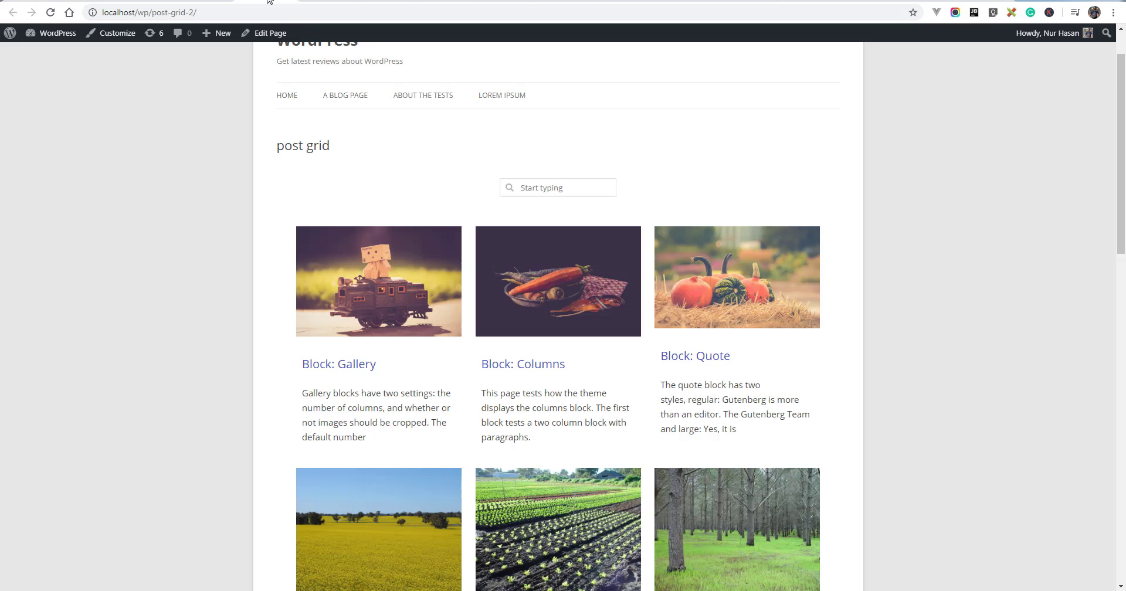
click(51, 12)
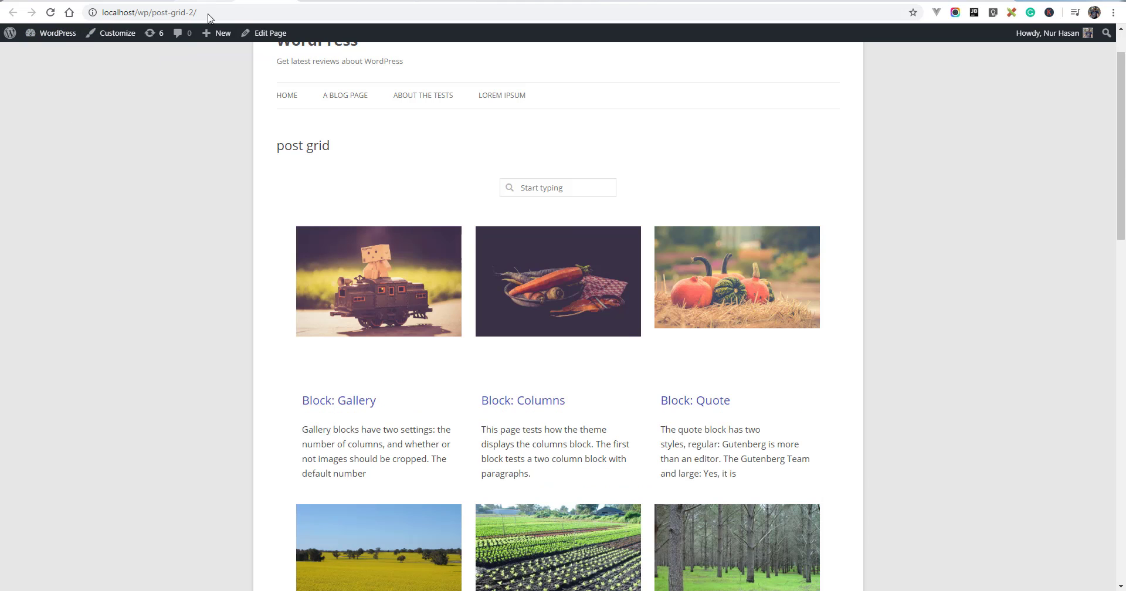
Set the Media element's desktop height value to 150px and check the updated layout on the post grid page.
key(ctrl+shift+Tab)
click(558, 290)
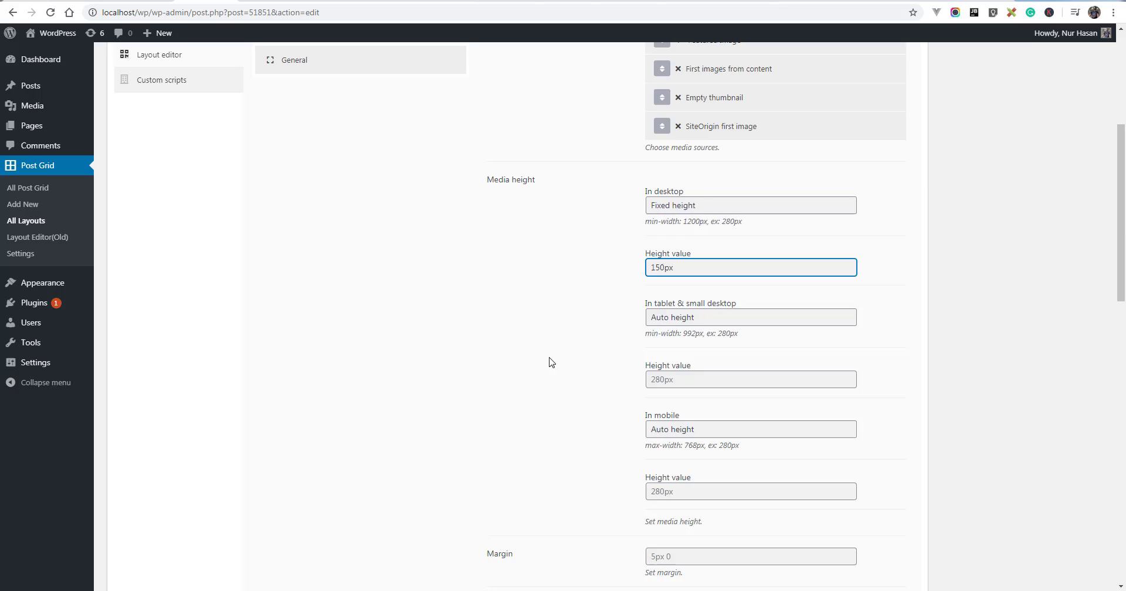
scroll(551, 362, up, 5)
click(1074, 220)
click(271, 2)
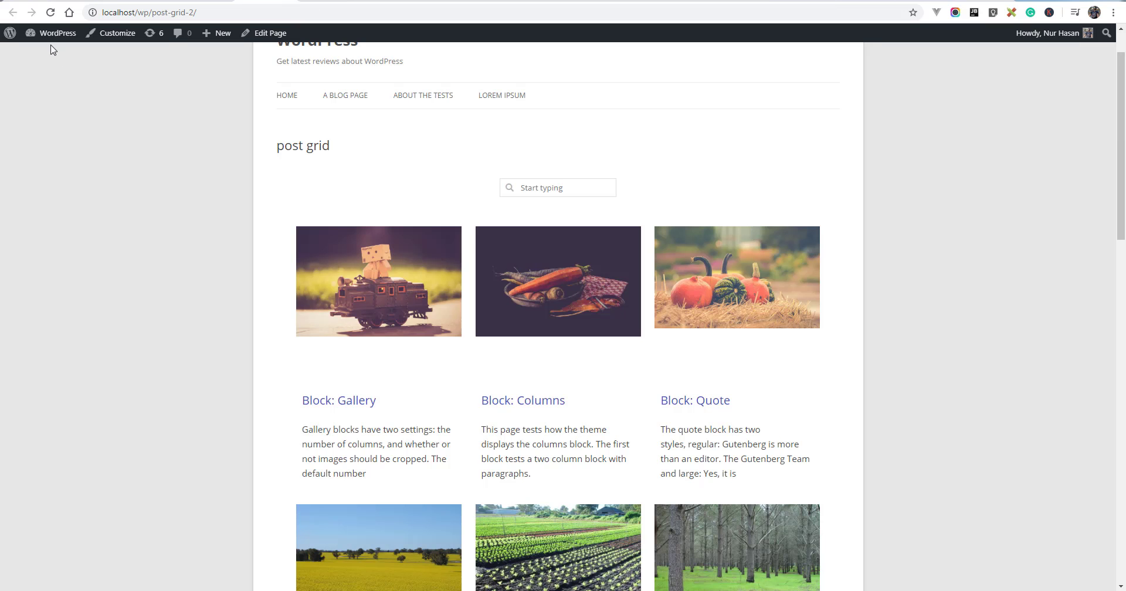
click(50, 13)
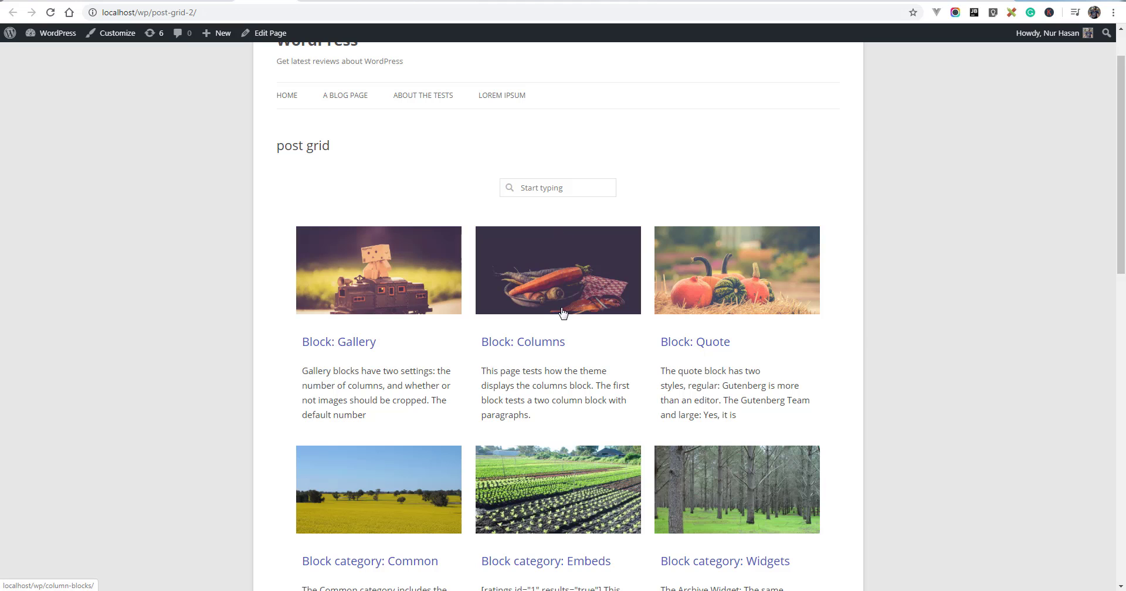
Open the Media element's settings in the Layout - Date editor and select the class selectors shown under Use of CSS.
key(ctrl+shift+Tab)
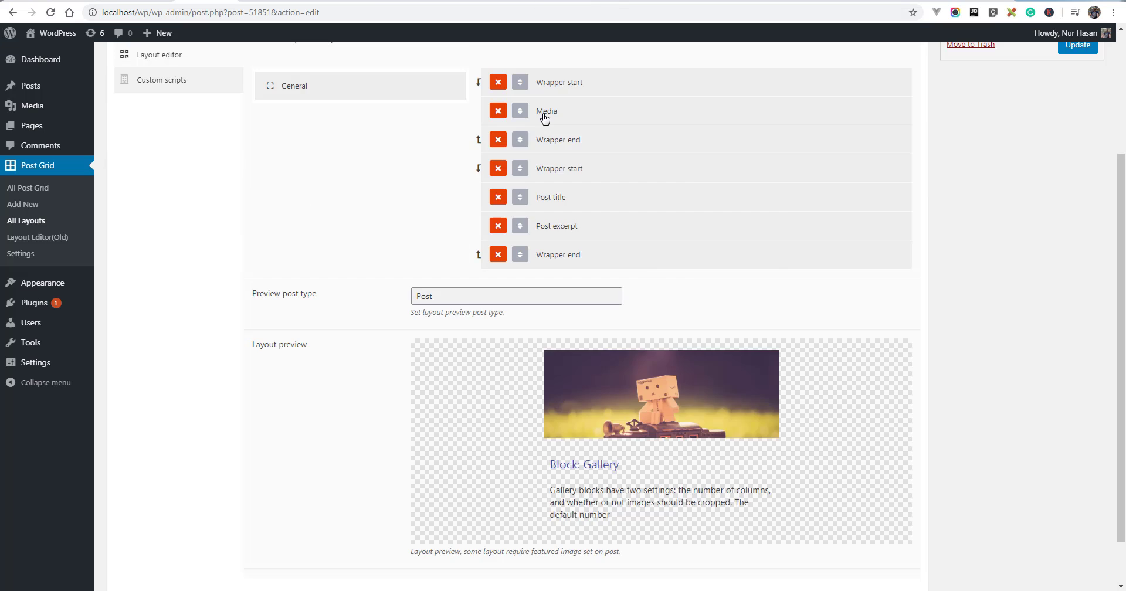
click(544, 115)
scroll(477, 335, down, 5)
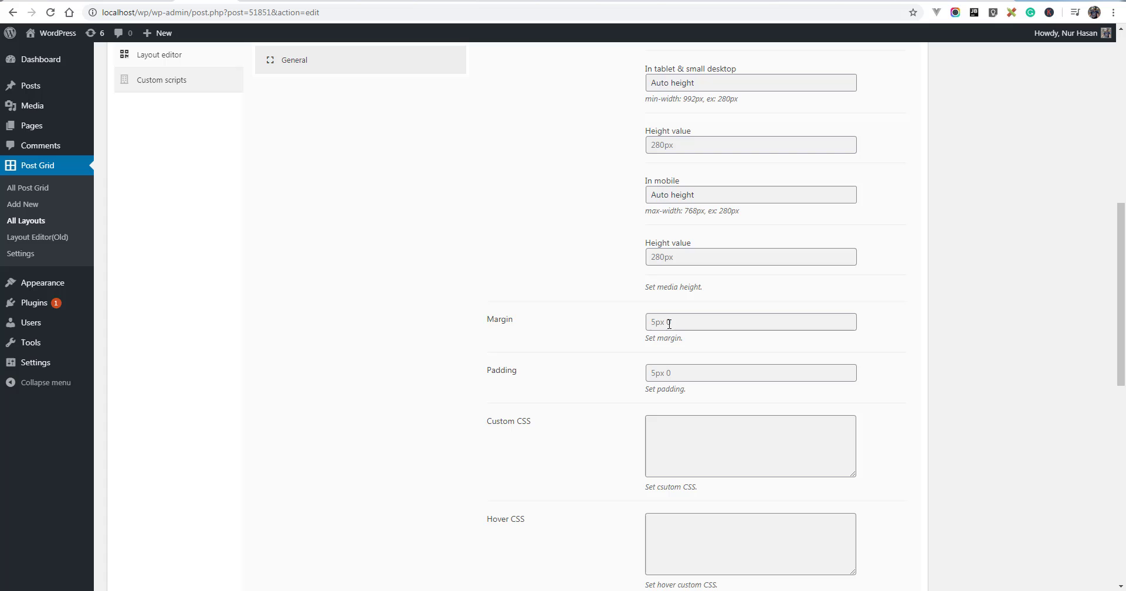
scroll(562, 430, down, 4)
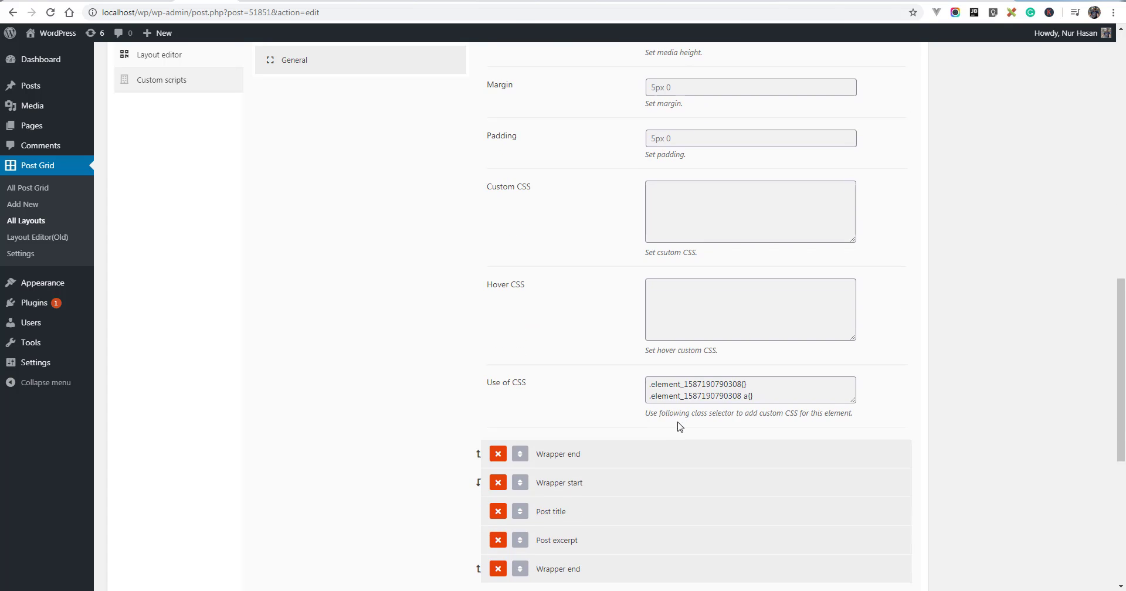
click(681, 399)
key(ctrl+a)
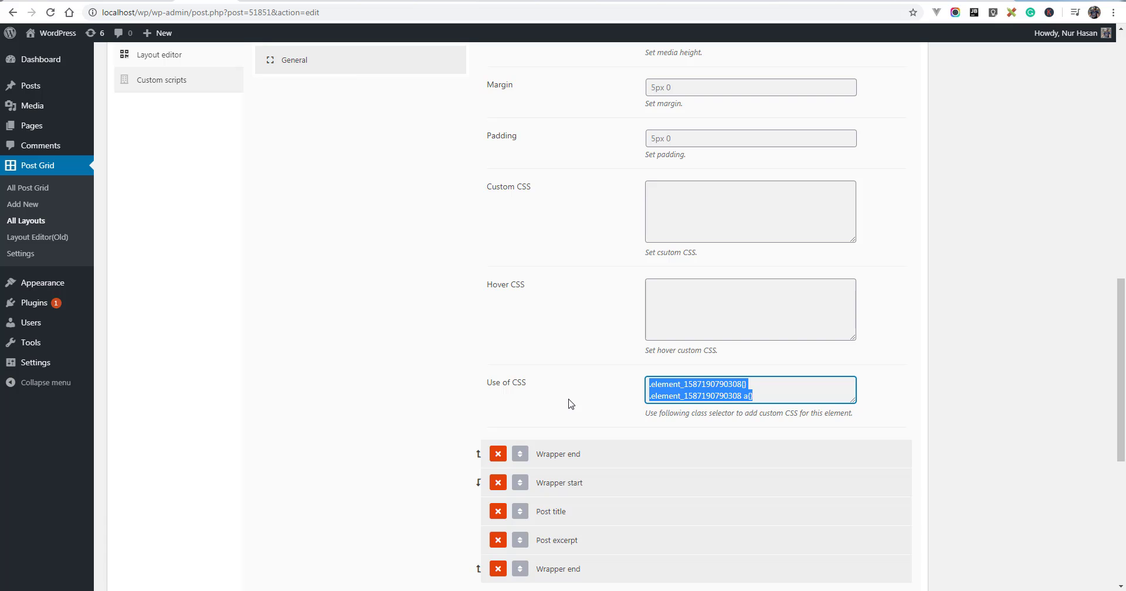
Open the layout's custom scripts and place the cursor at the end of the existing Custom CSS.
scroll(538, 368, up, 1)
click(162, 80)
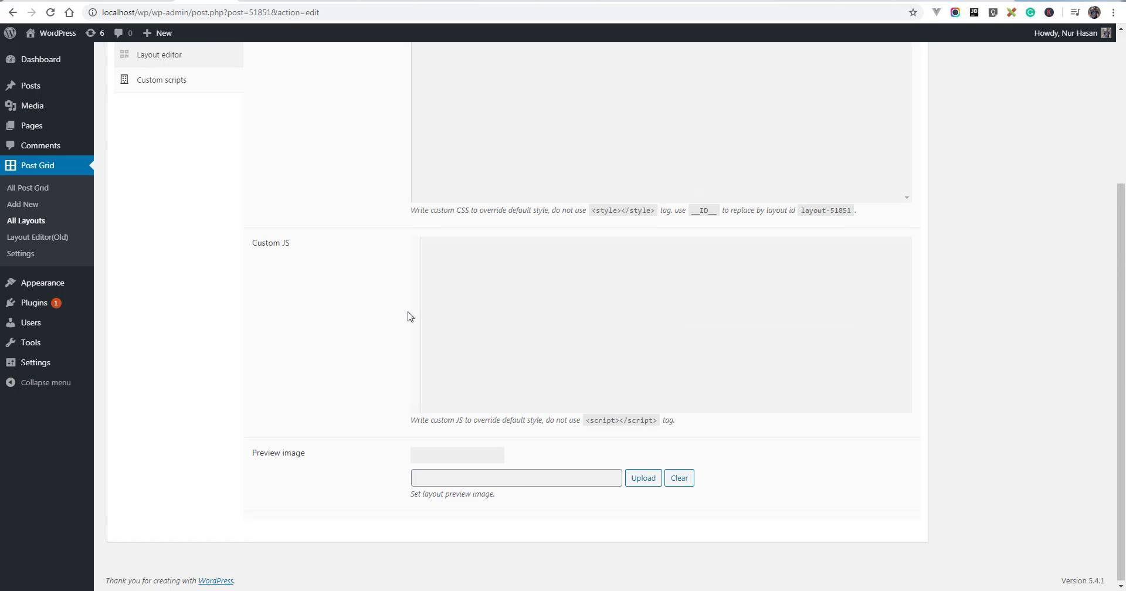
scroll(446, 302, up, 3)
click(491, 286)
click(819, 236)
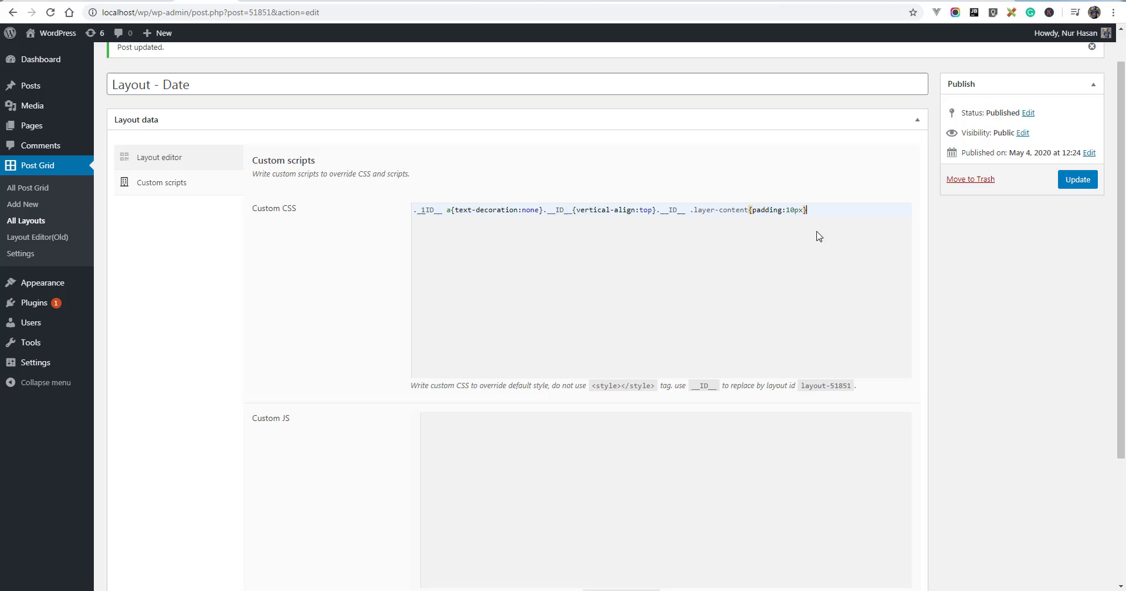
Return to the layout elements and enable First images from content as a media source of the Media element.
click(159, 157)
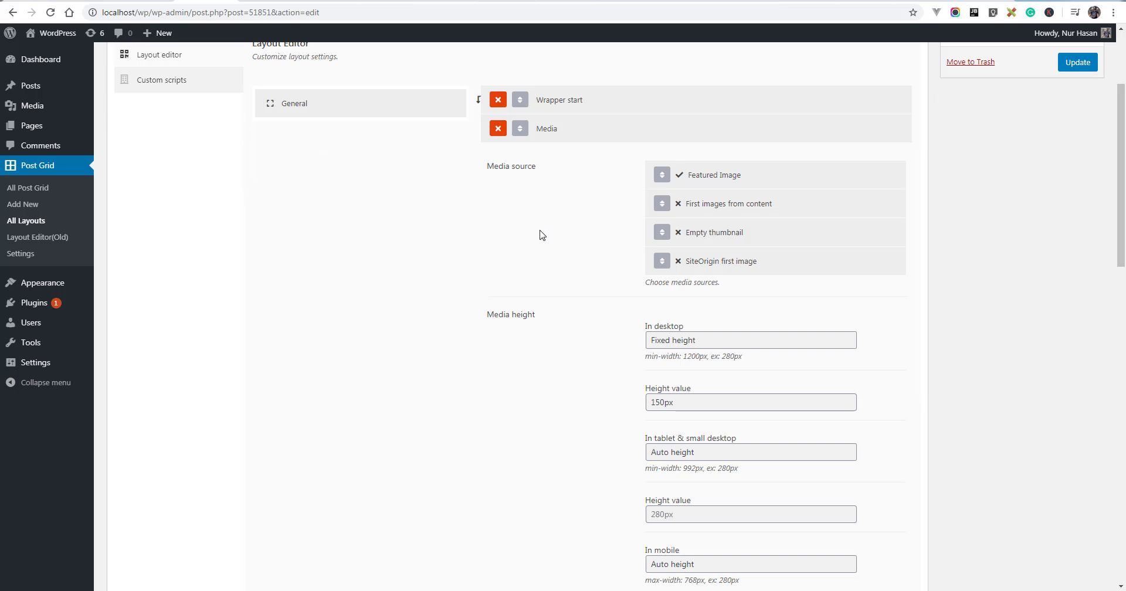
click(712, 206)
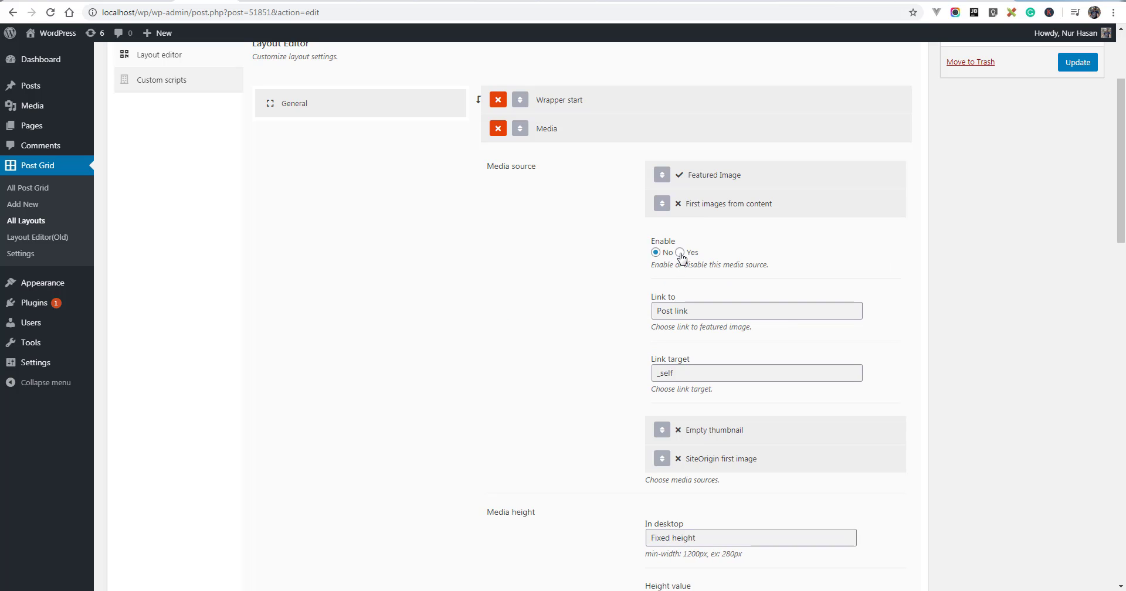
click(698, 201)
click(258, 1)
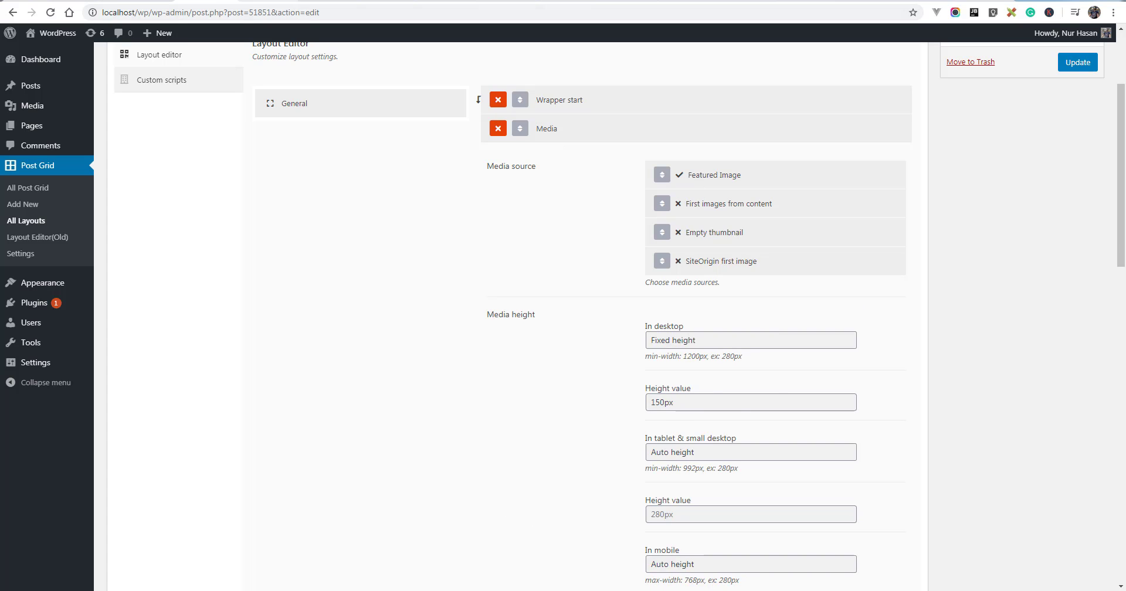
click(205, 2)
Move Empty thumbnail to the first place among the Media element's sources and enable it.
drag(662, 214, 677, 173)
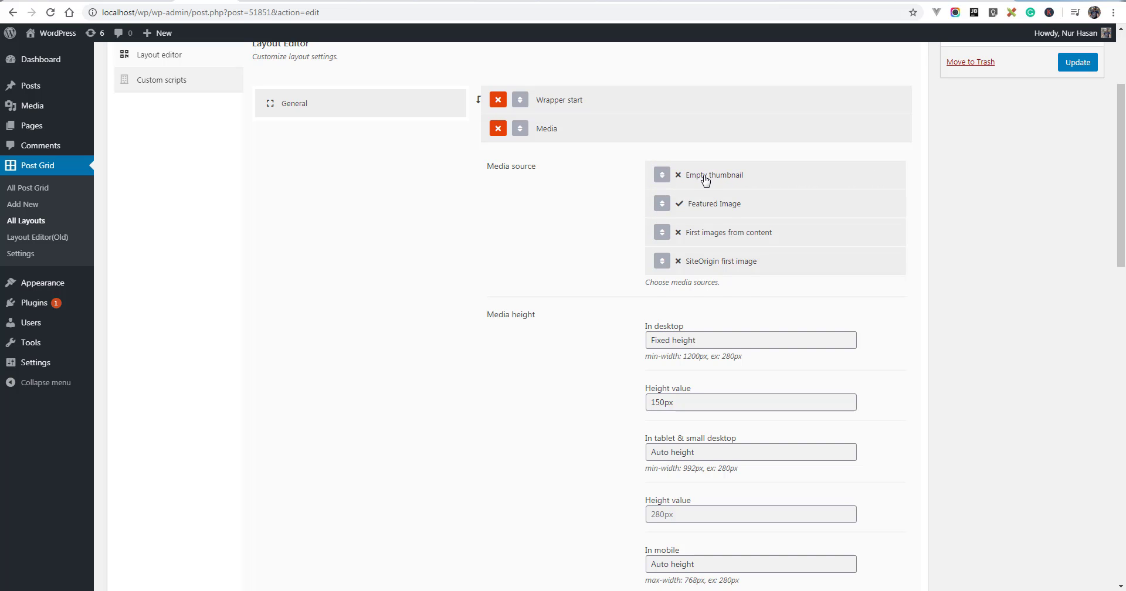
click(706, 180)
click(705, 182)
Update the layout and reload the post grid page to check the thumbnails.
click(1079, 65)
click(265, 2)
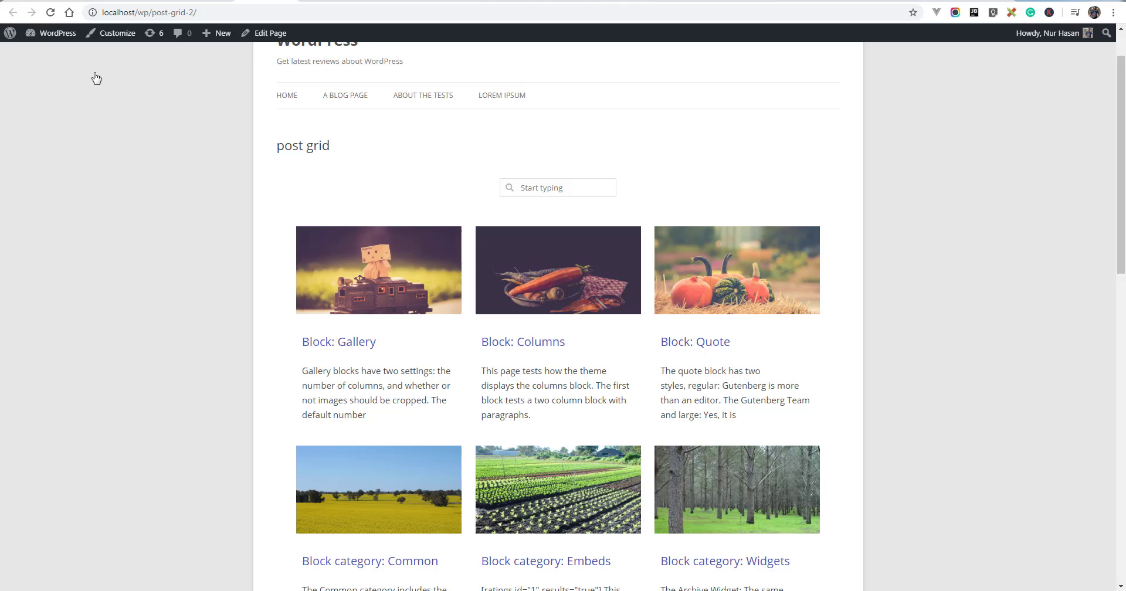
click(50, 12)
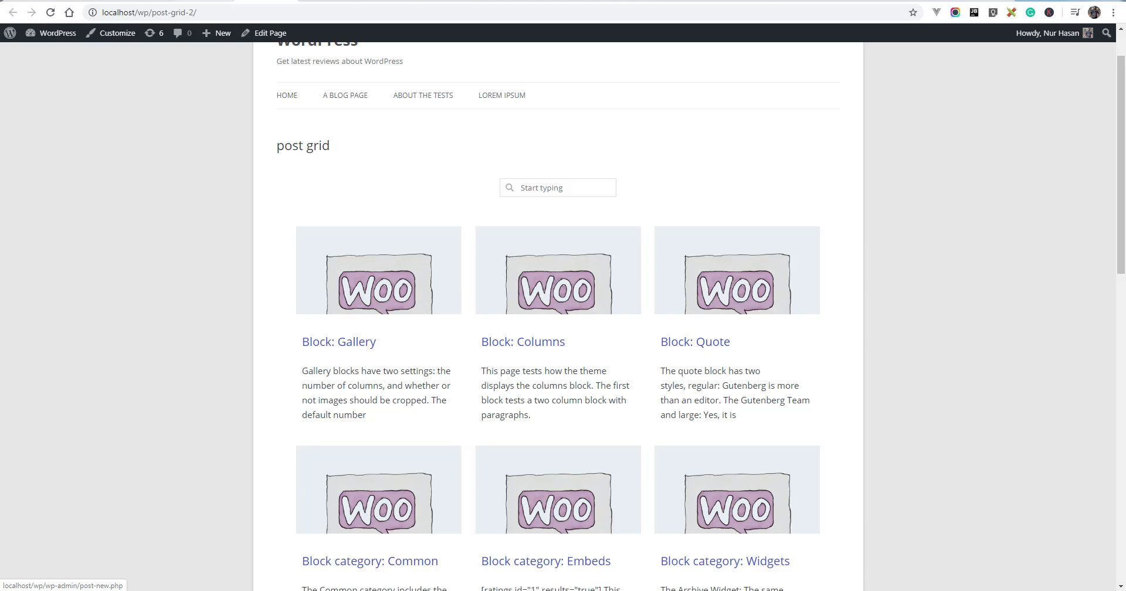
Set the Empty thumbnail source's default thumbnail to woocommerce-placeholder.png from the media library and update the layout.
key(ctrl+shift+Tab)
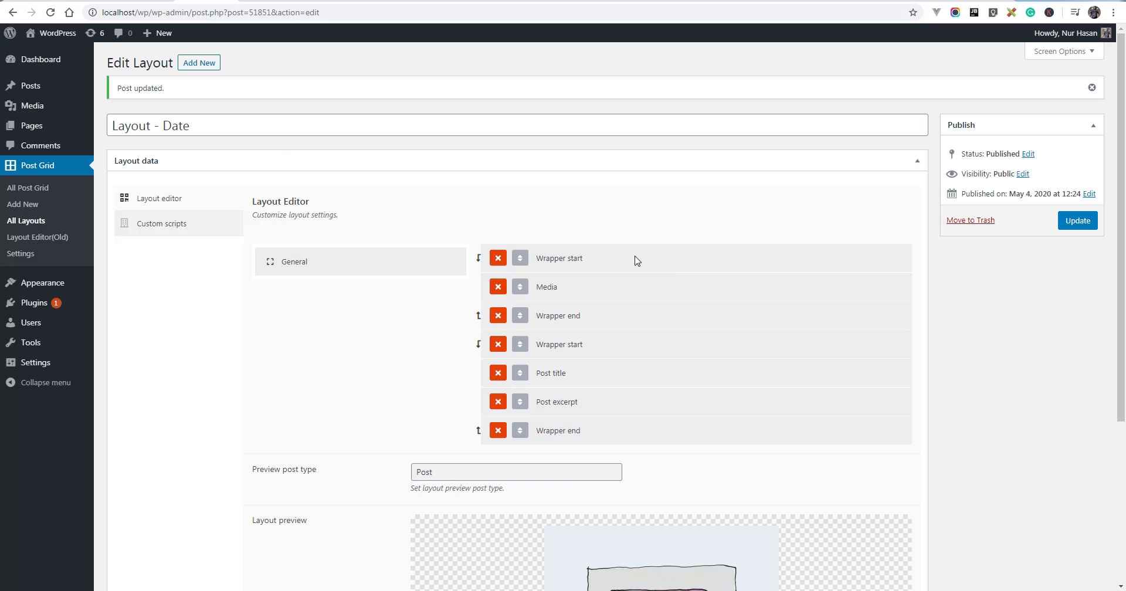
click(549, 294)
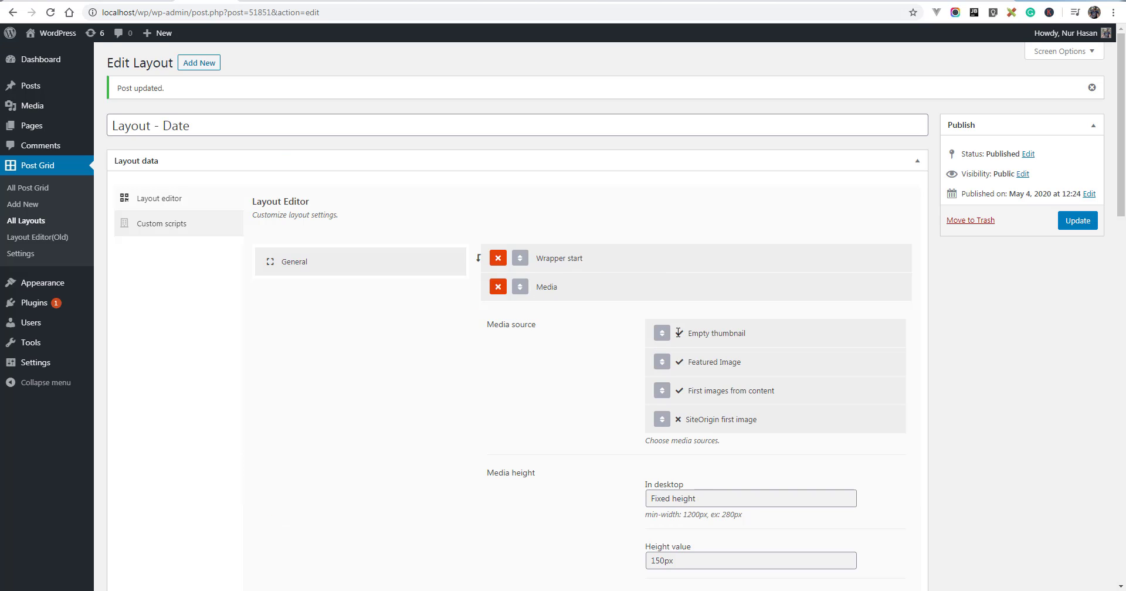
click(725, 340)
scroll(721, 459, down, 4)
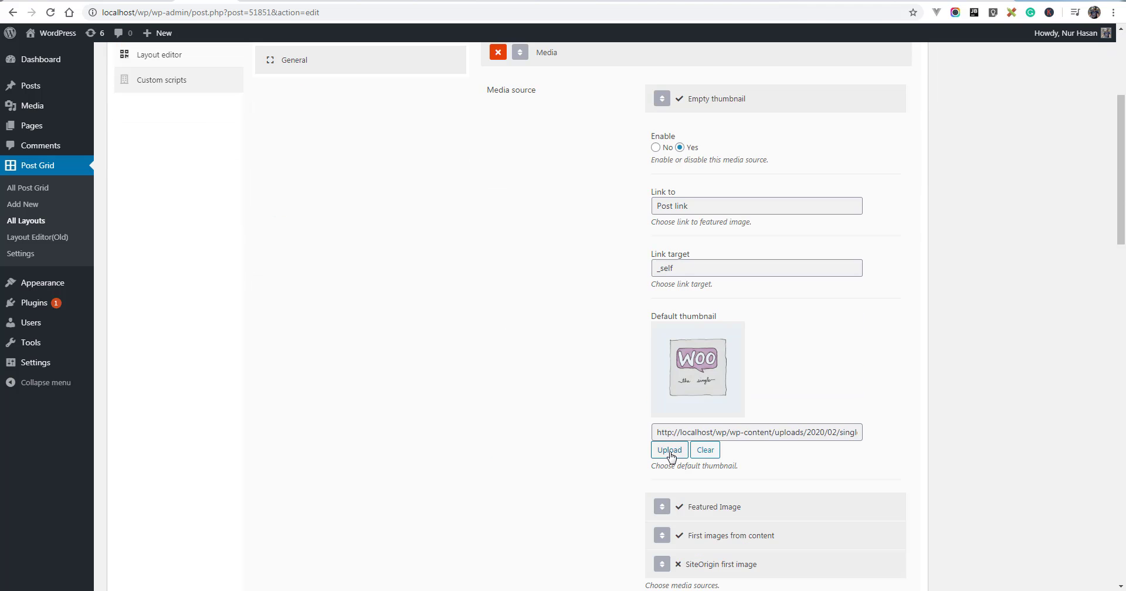
click(671, 450)
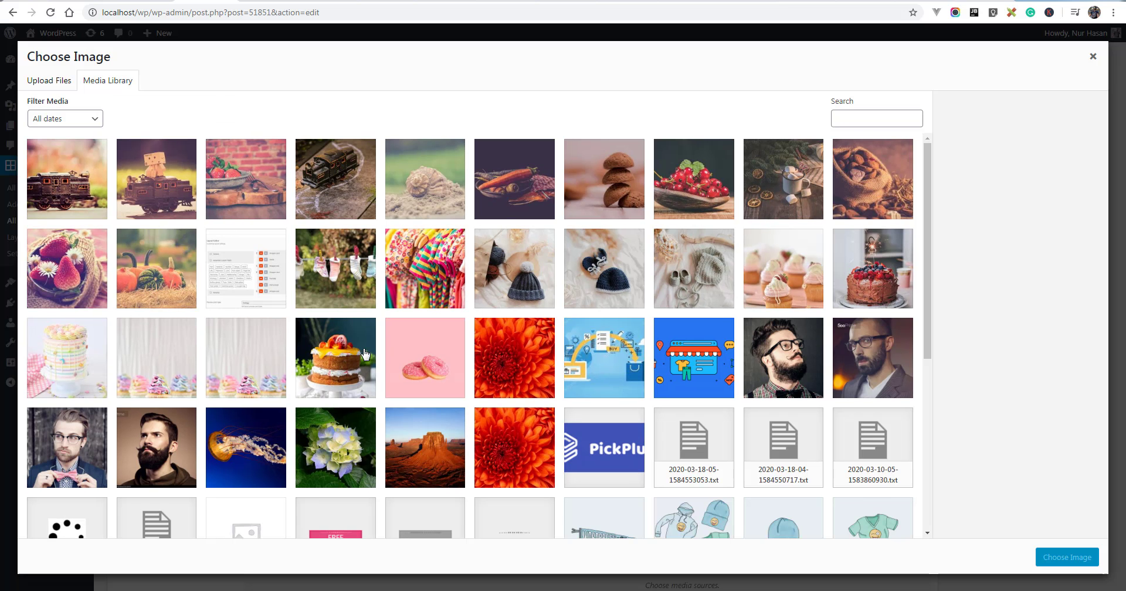
scroll(365, 352, down, 2)
click(246, 418)
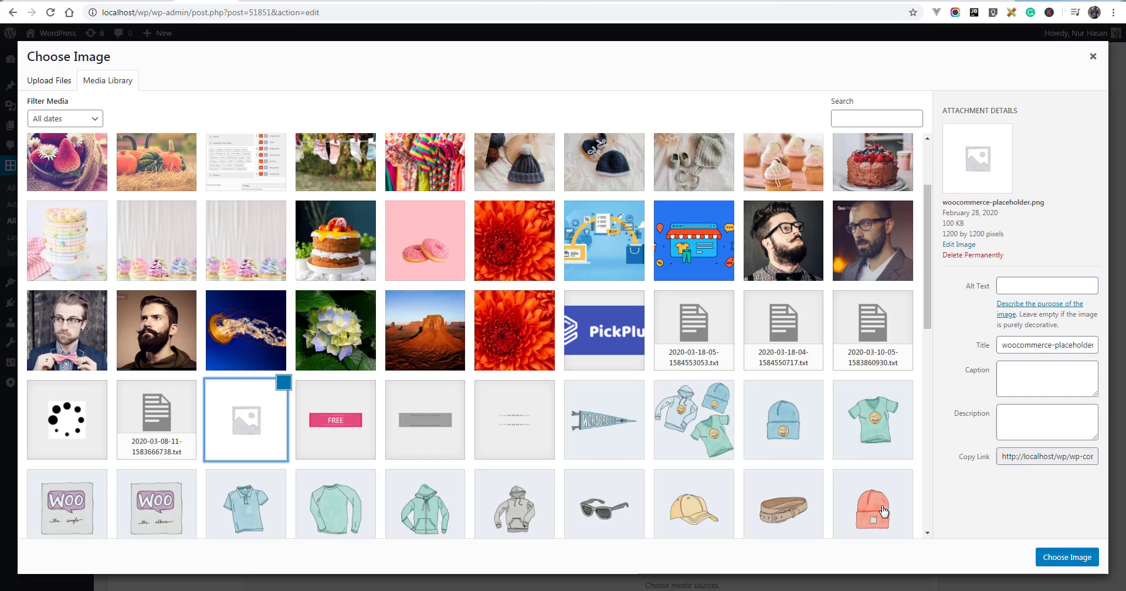
click(1067, 557)
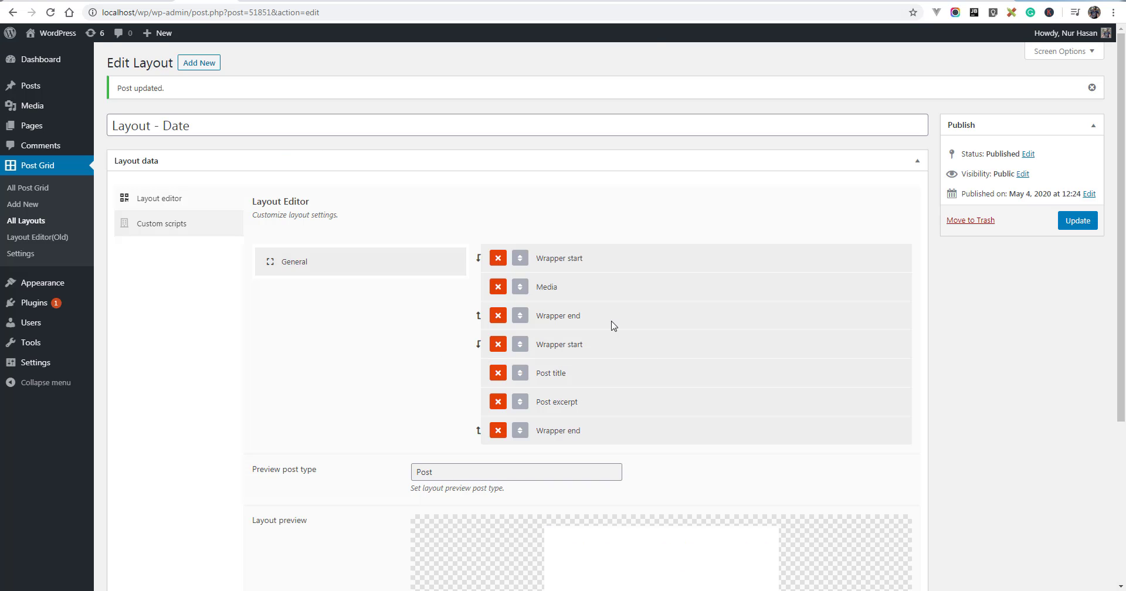
Review the Empty thumbnail settings and the other media sources of the Media element.
click(551, 293)
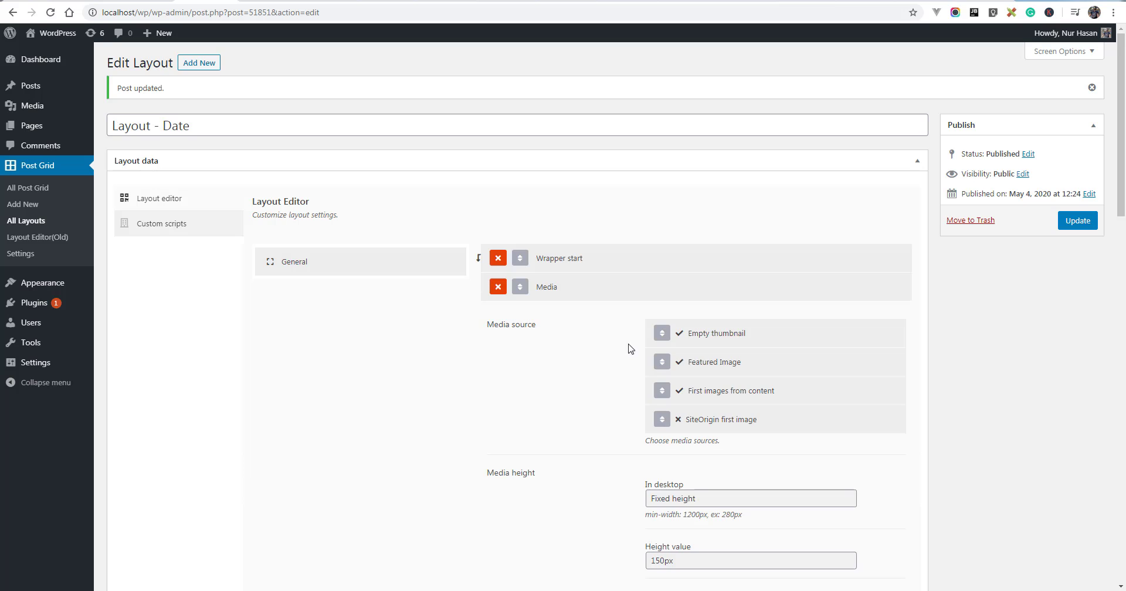
click(702, 340)
scroll(689, 349, down, 2)
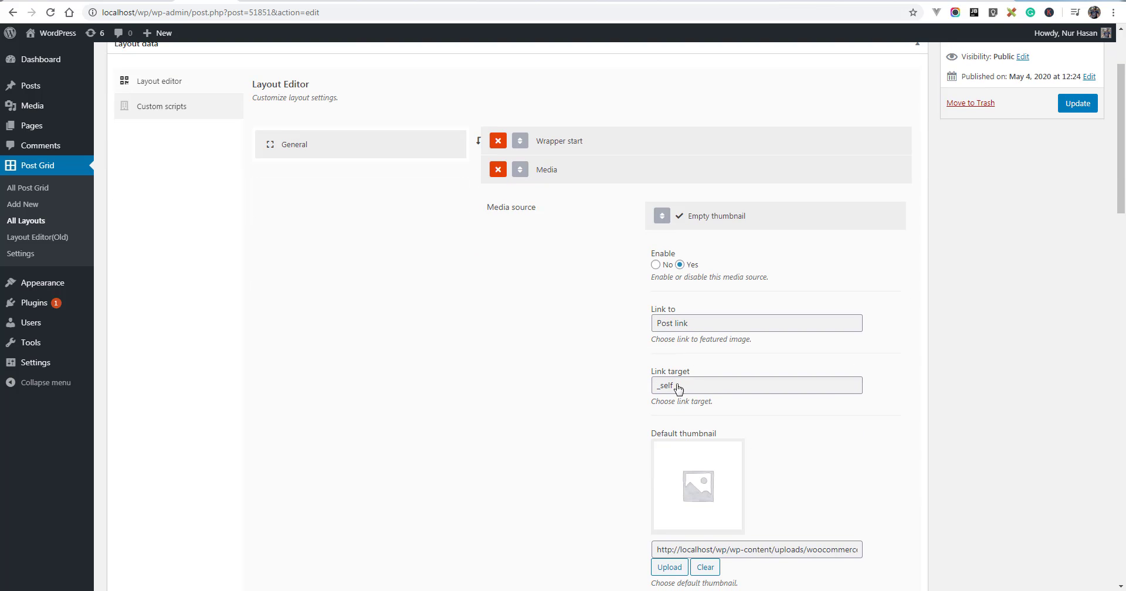
scroll(698, 390, down, 3)
scroll(704, 388, down, 3)
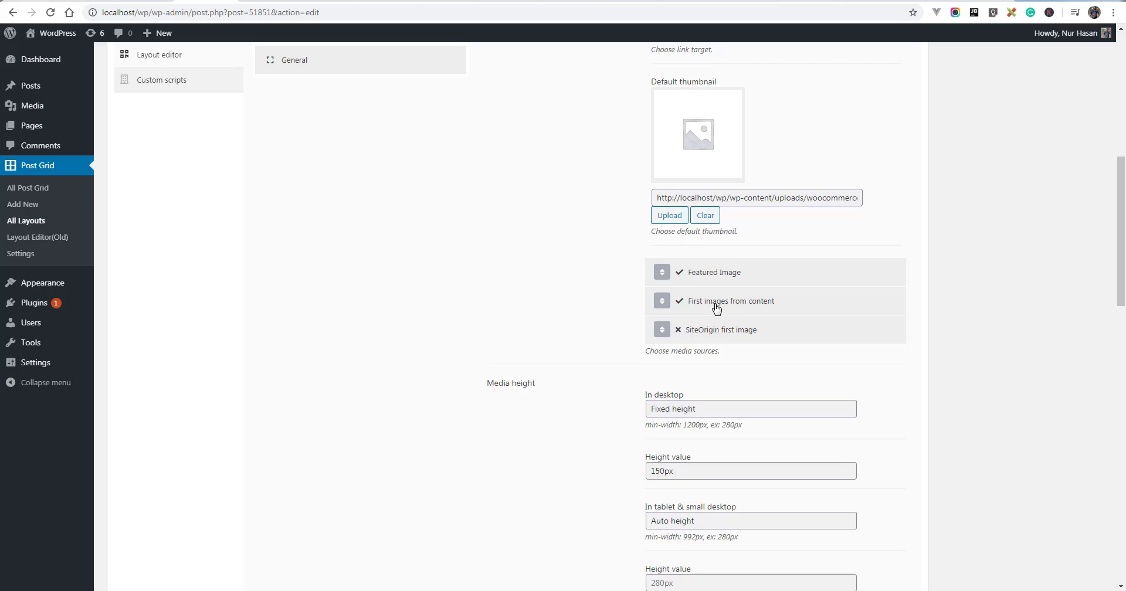
click(712, 304)
scroll(588, 432, up, 10)
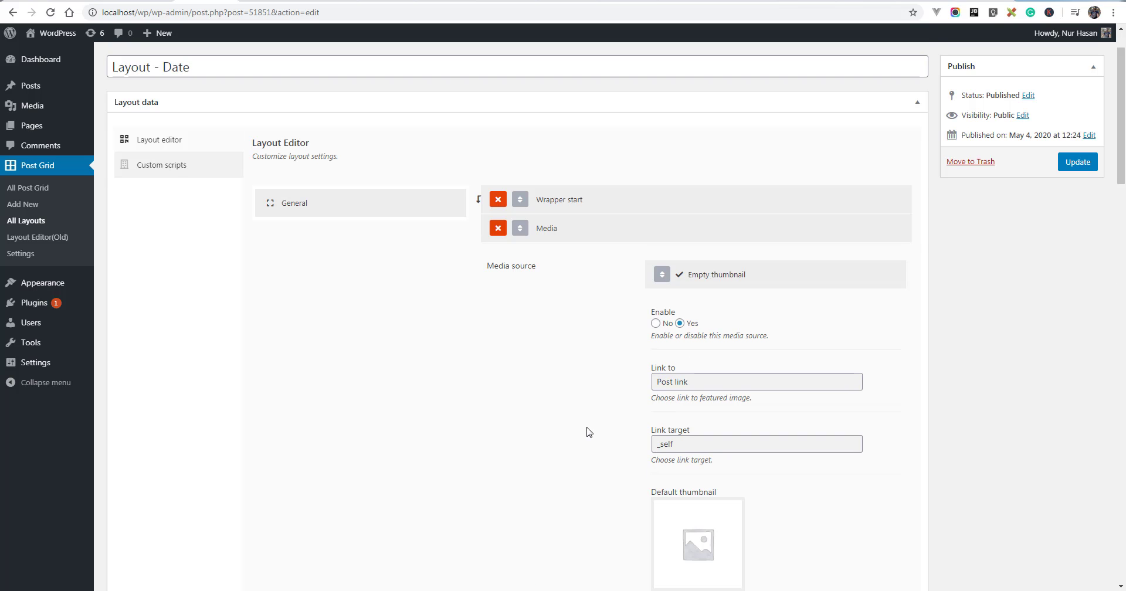